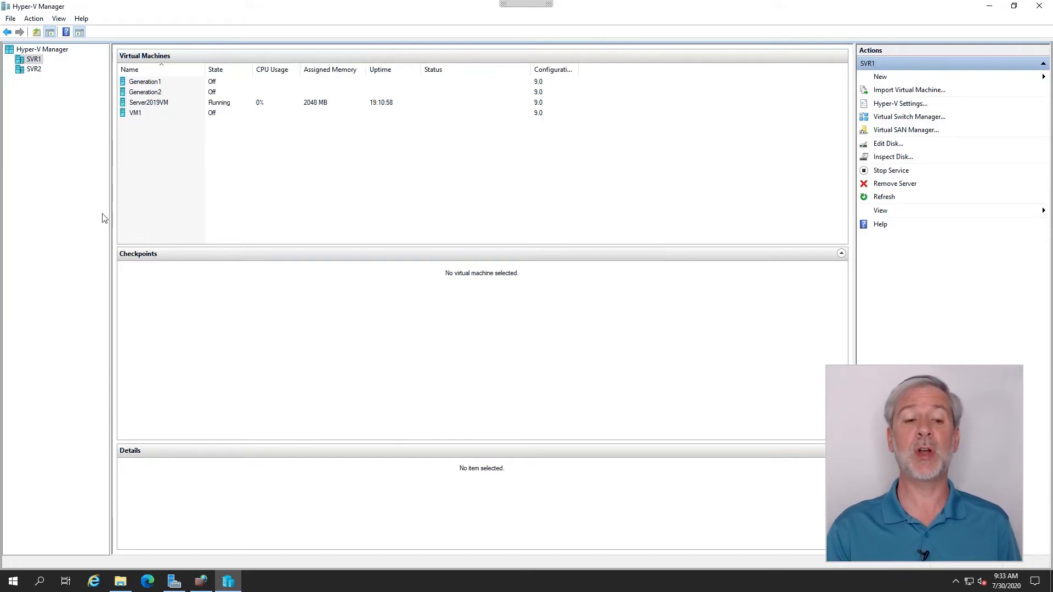
- Switch to Server Manager and advance a role-based Add Roles and Features installation for SVR1 to feature selection, adding no roles
click(174, 583)
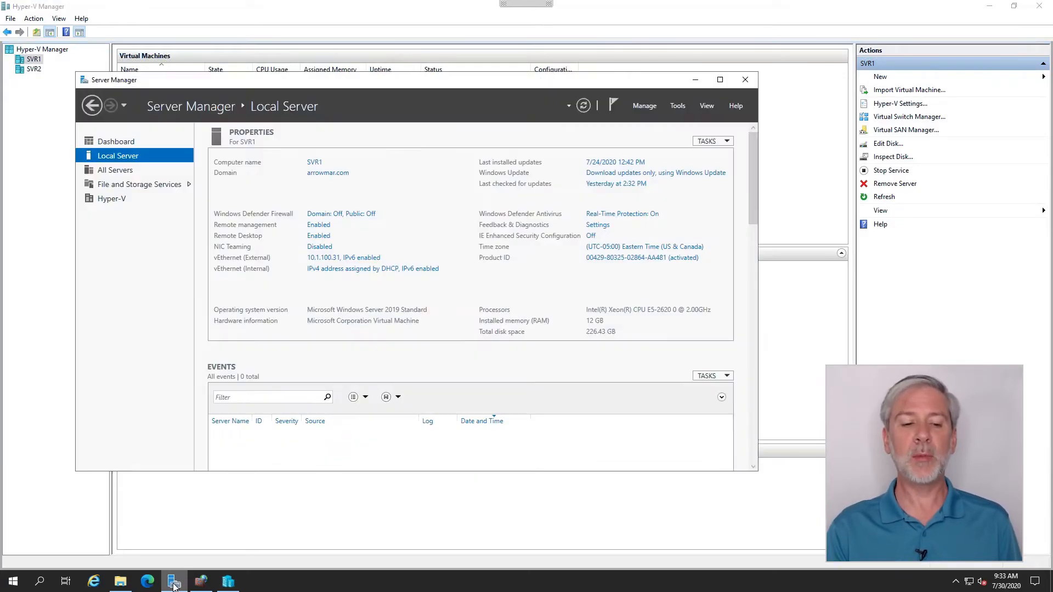
click(722, 81)
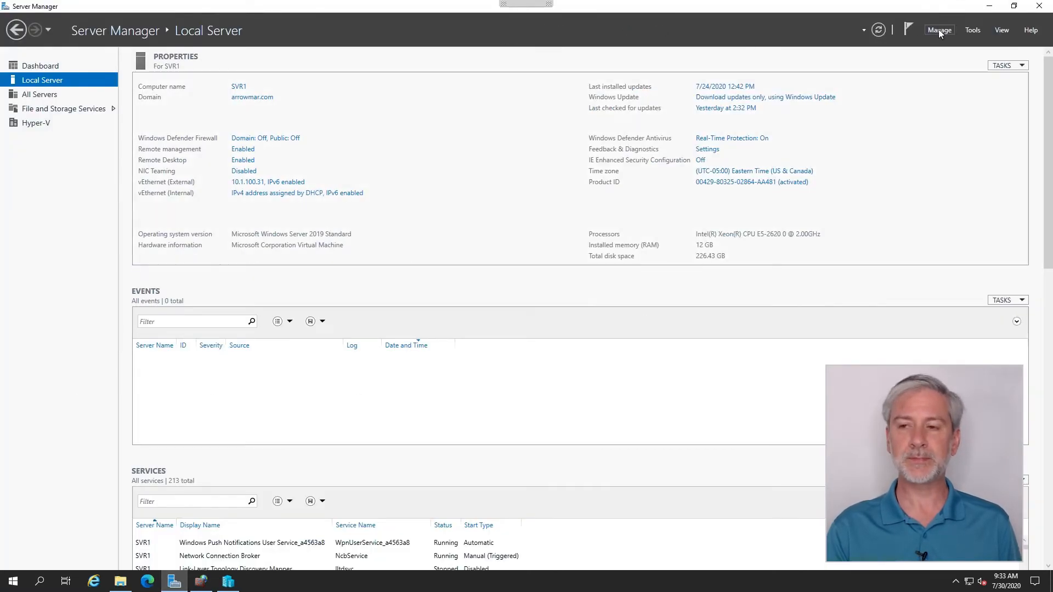
click(940, 32)
click(944, 43)
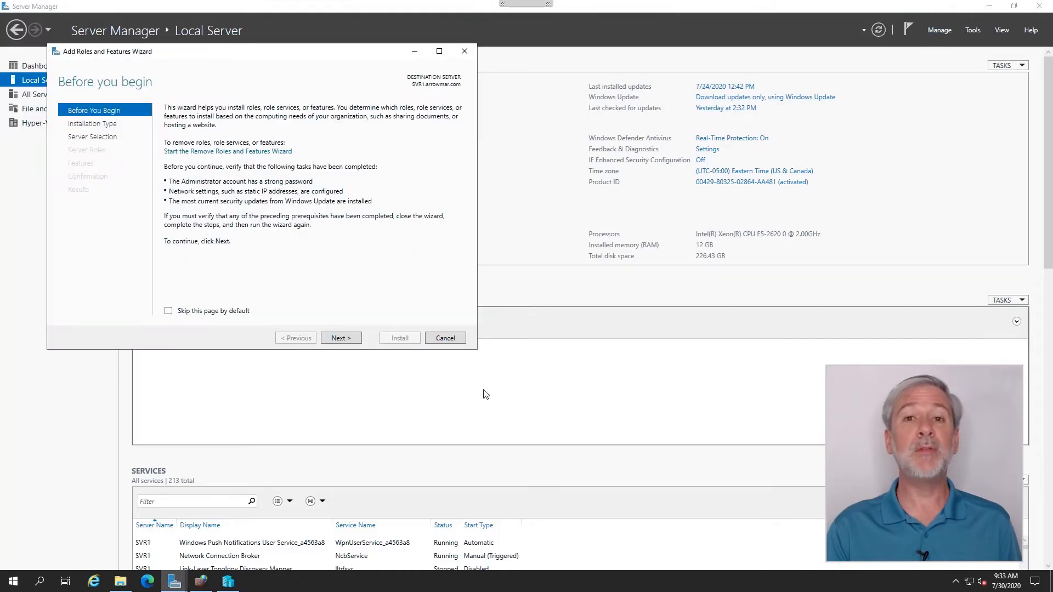
click(341, 339)
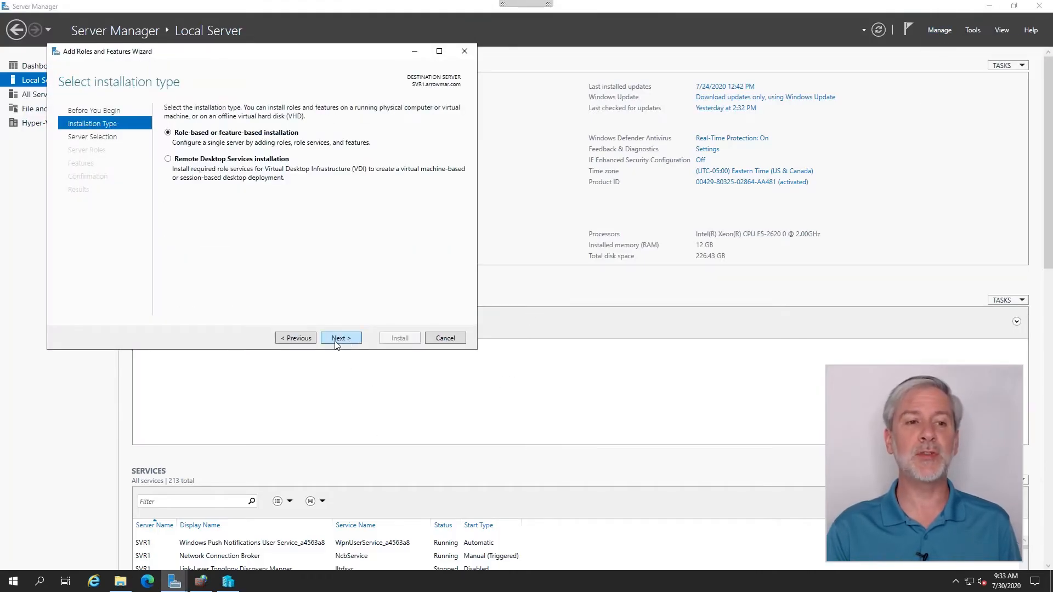
click(341, 338)
click(341, 338)
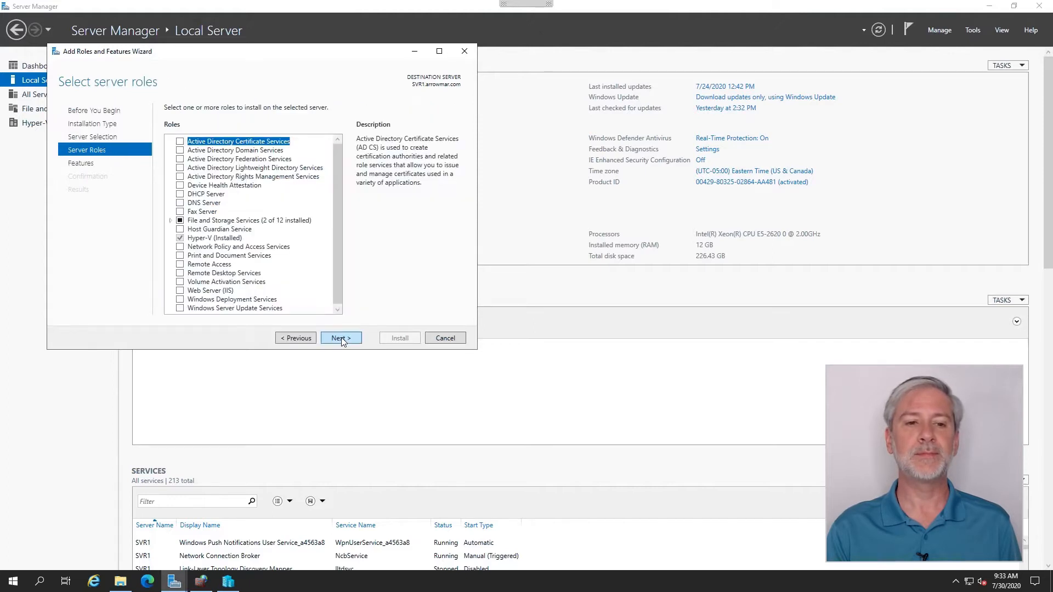
click(341, 339)
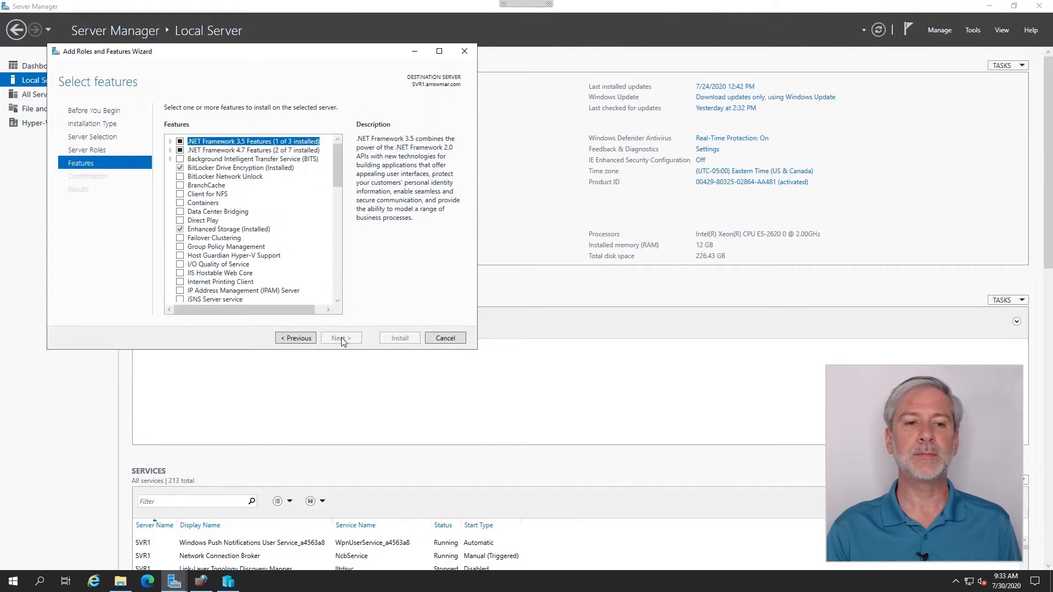
- Install the Failover Clustering feature together with its required management tools
click(181, 238)
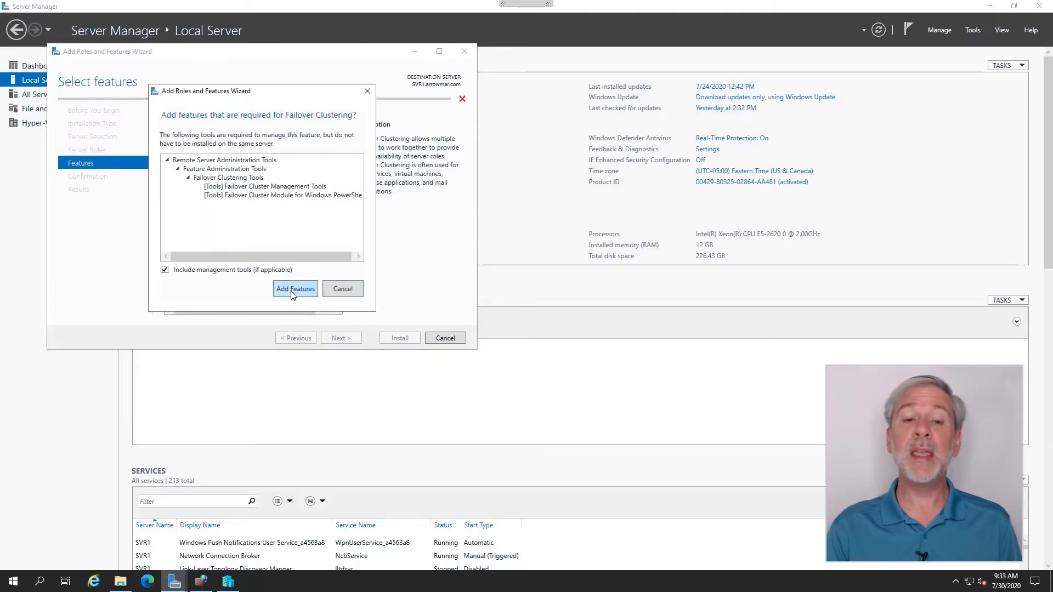
click(292, 290)
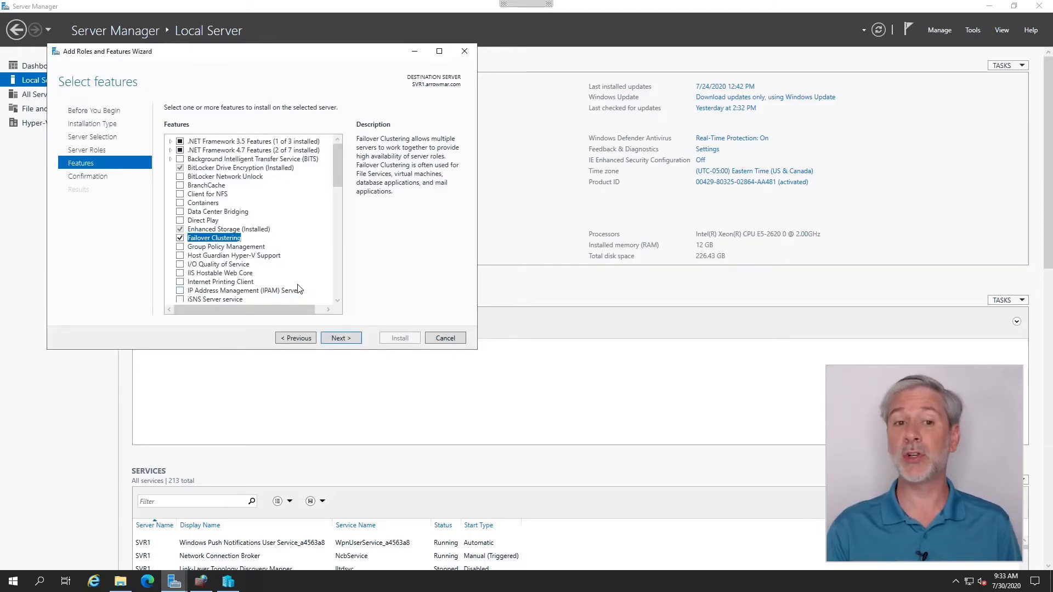
click(348, 339)
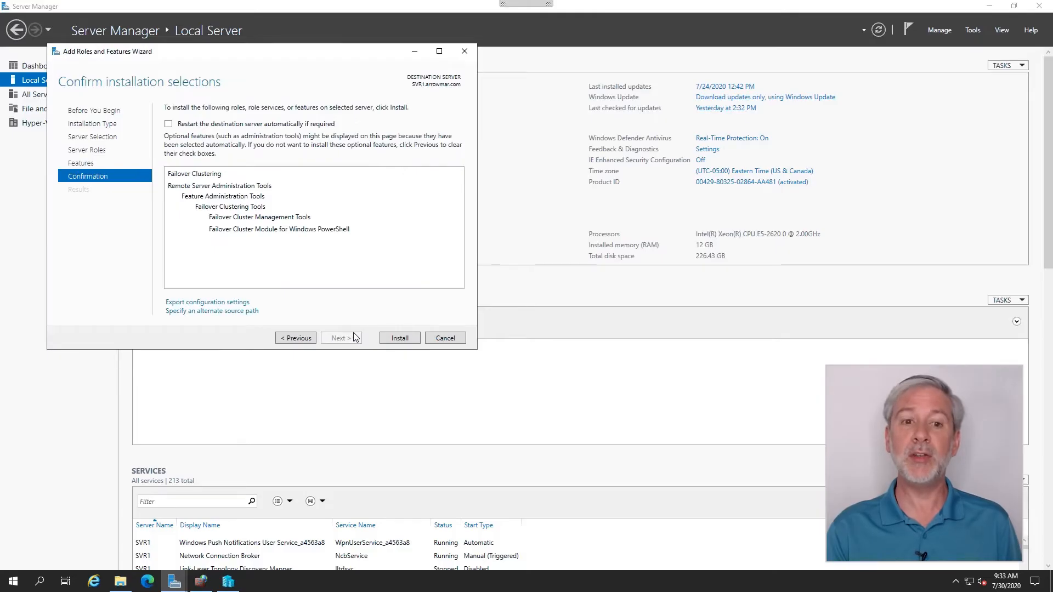
click(399, 339)
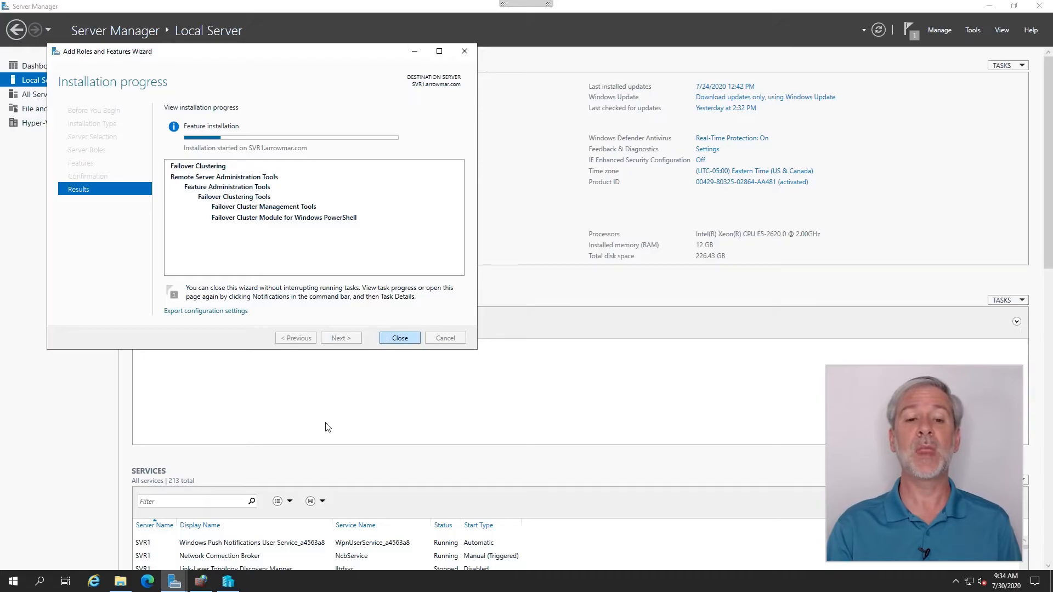
- Open iSCSI Initiator, start the Microsoft iSCSI service, and quick-connect to the target at 10.1.100.33
click(13, 584)
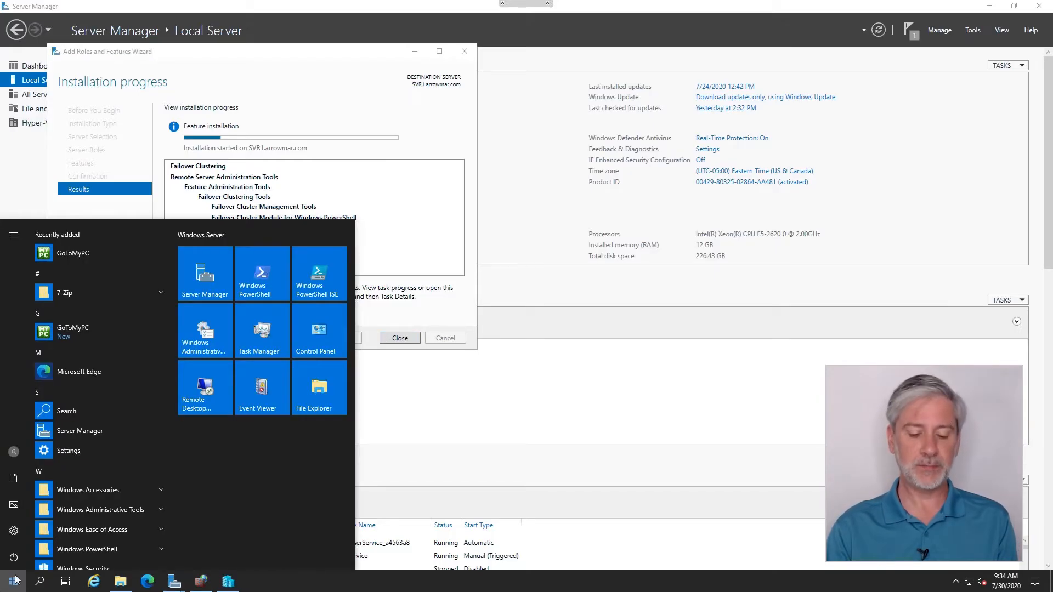
text(i)
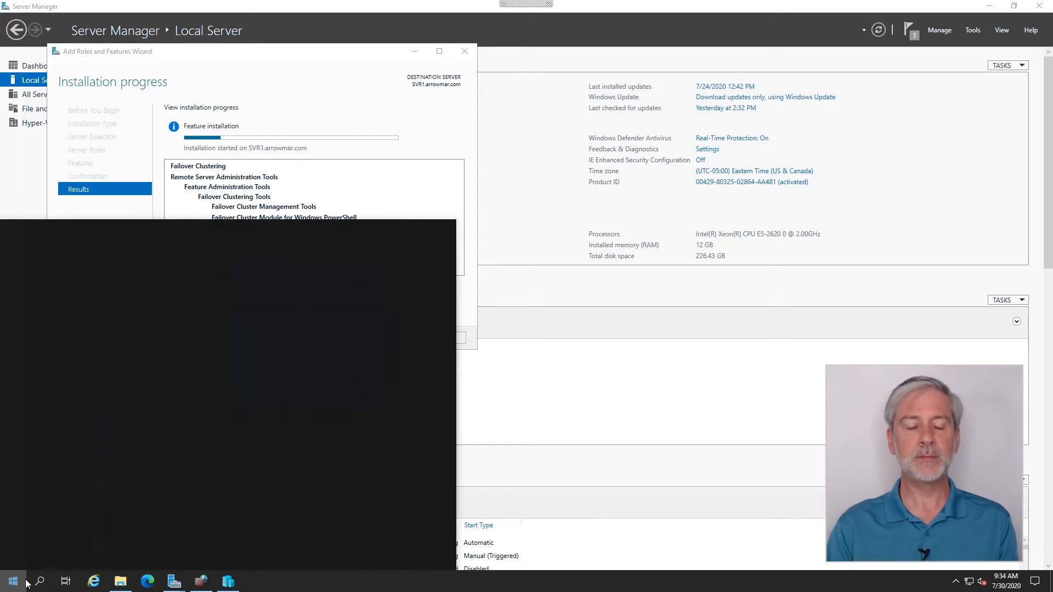
text(sc)
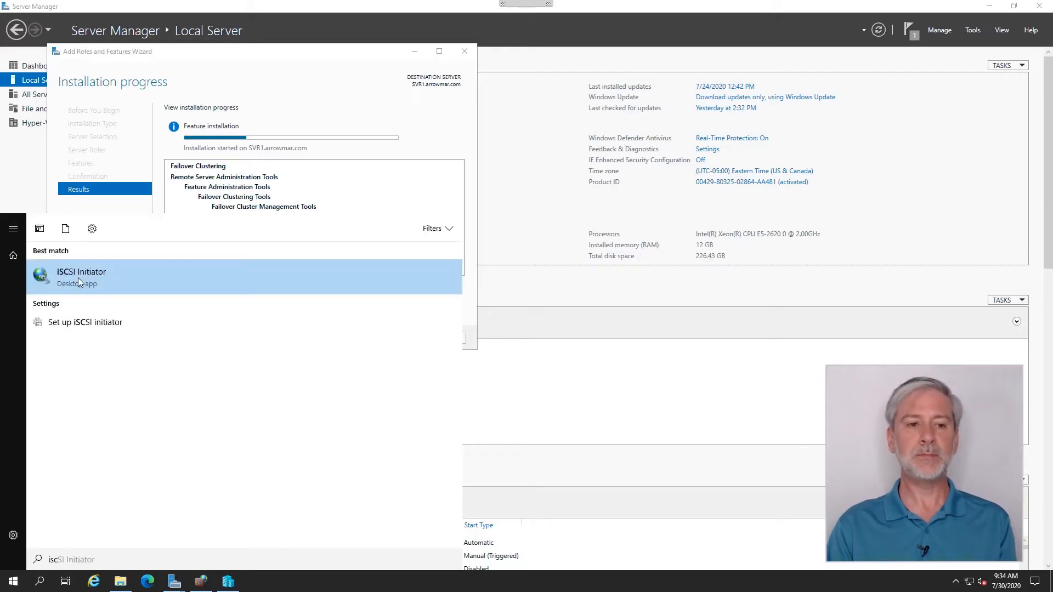
click(77, 278)
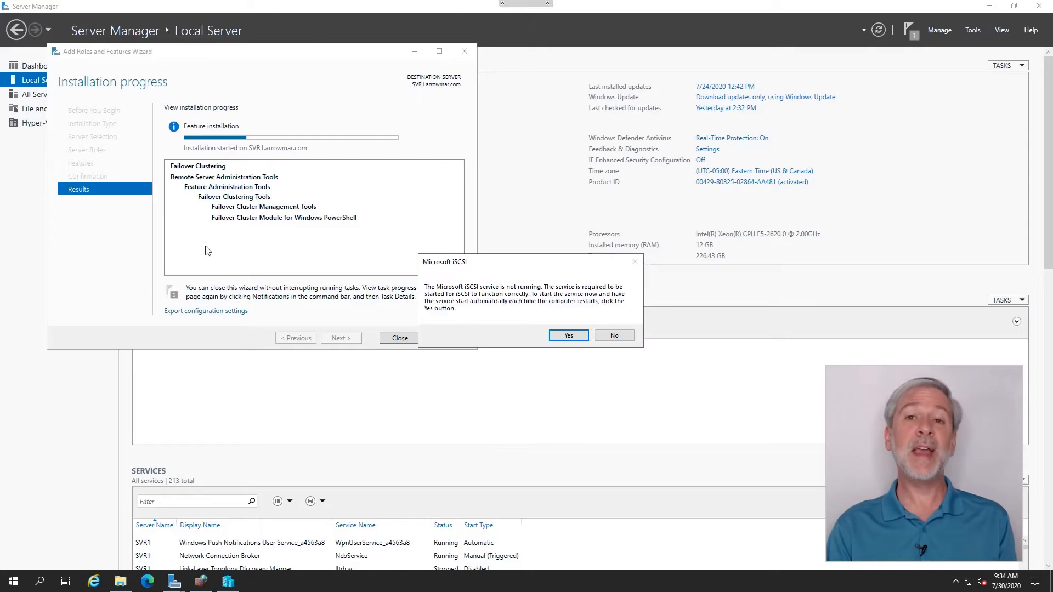
click(575, 336)
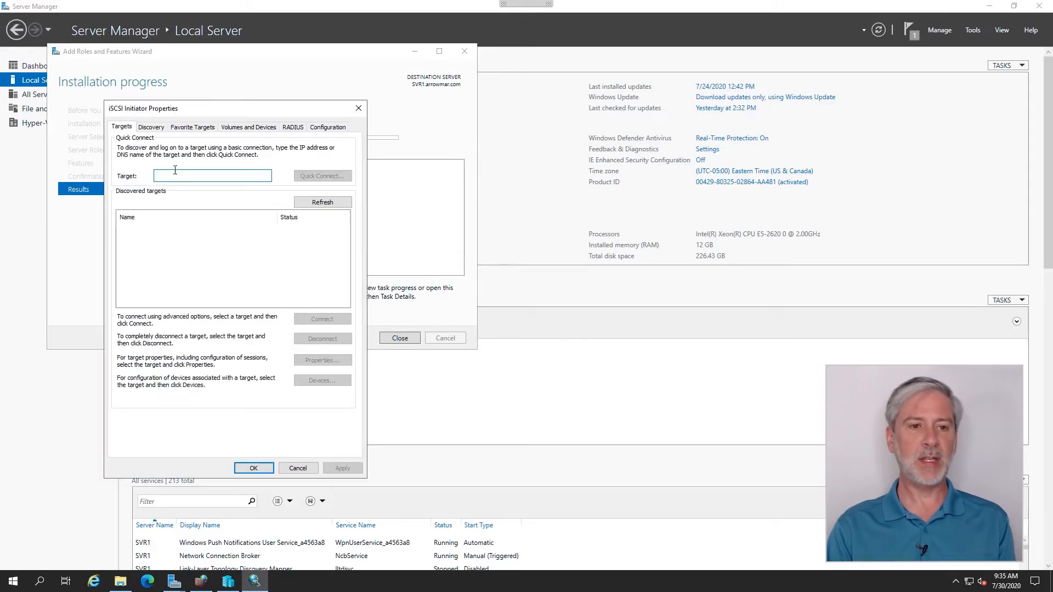
text(10.1.100.33)
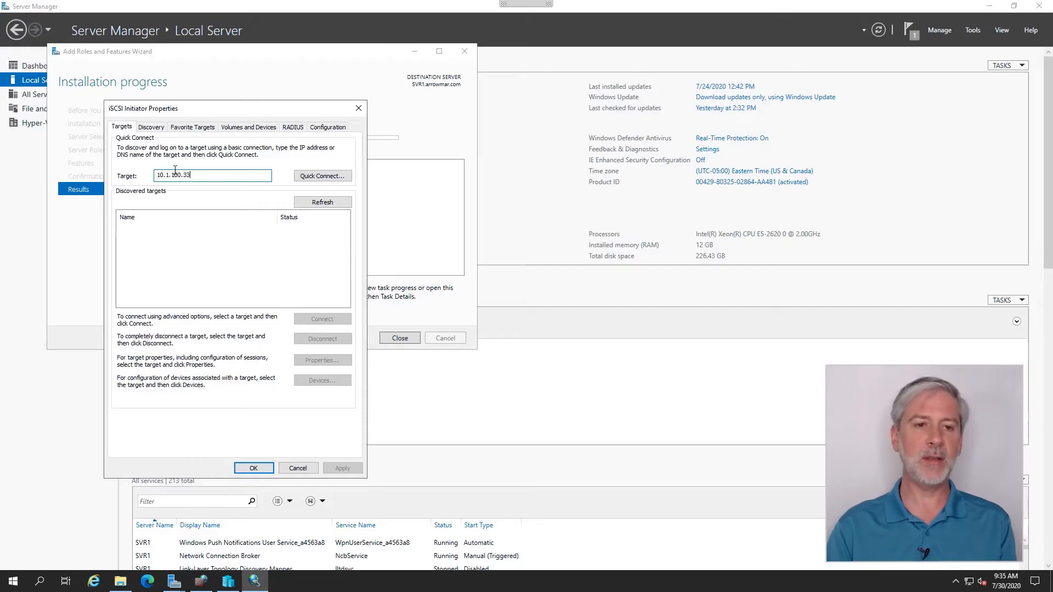
click(328, 178)
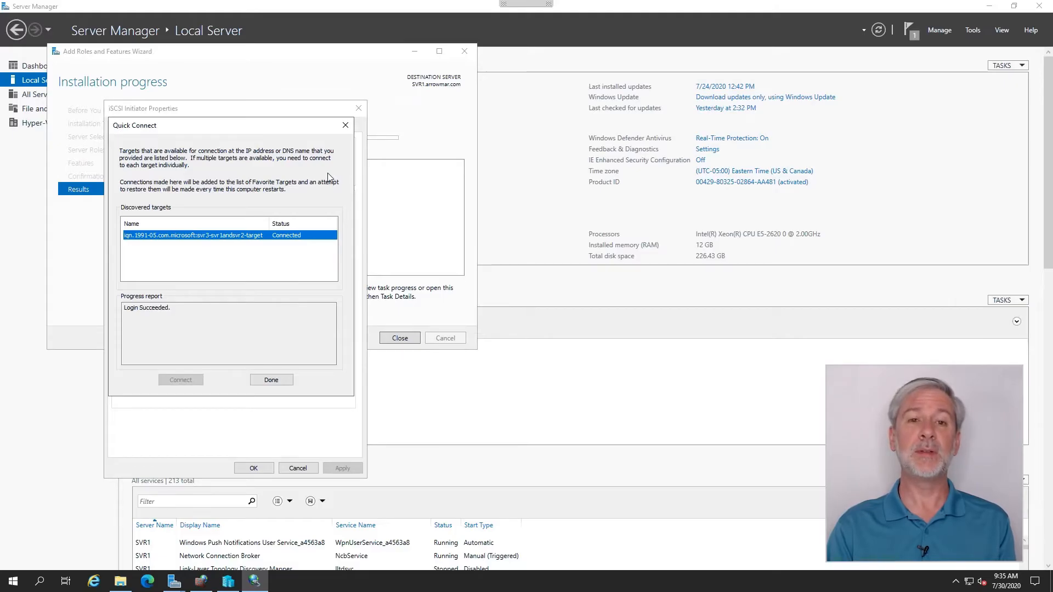
- Open Disk Management to check the attached iSCSI disks, and close the iSCSI Initiator dialogs
right_click(12, 581)
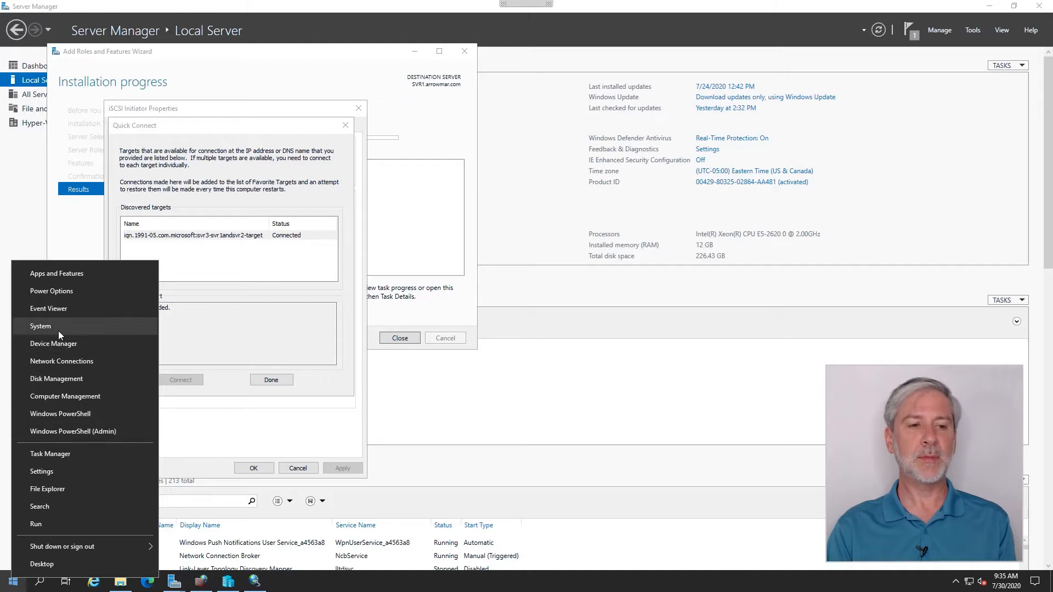
click(61, 379)
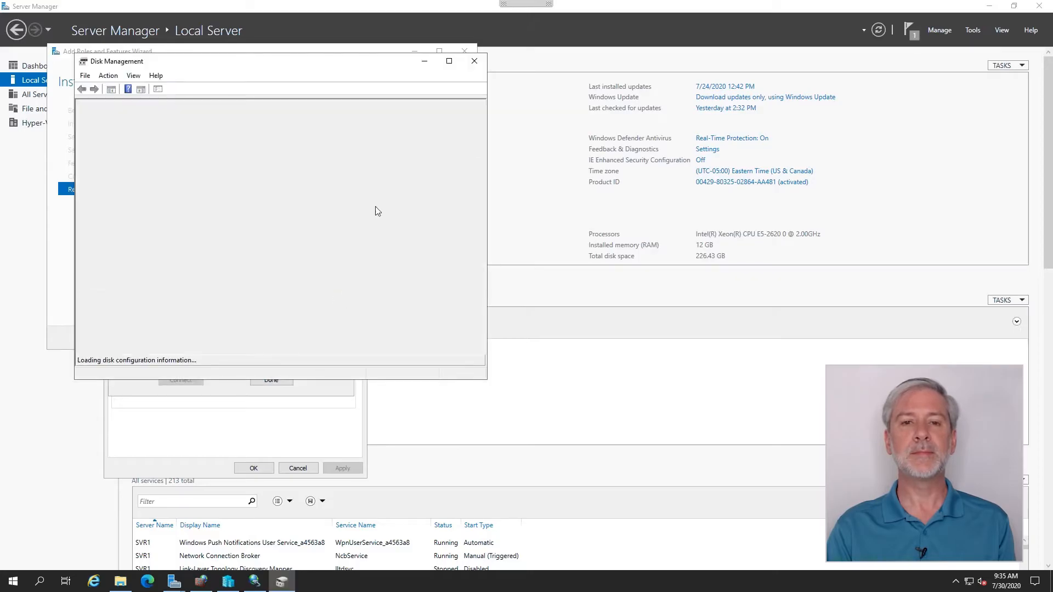
click(449, 61)
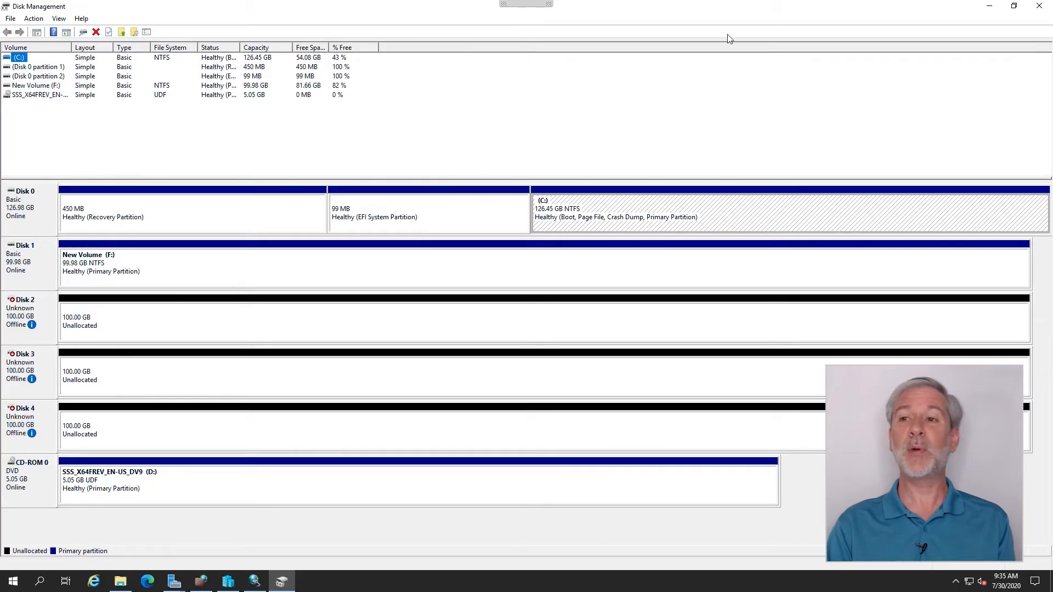
click(989, 5)
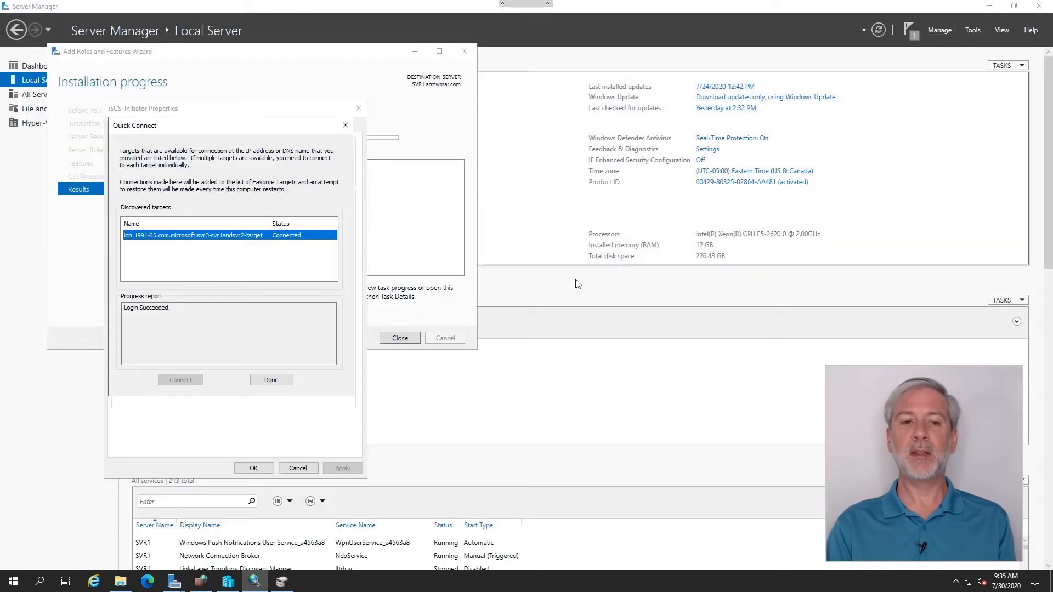
click(274, 380)
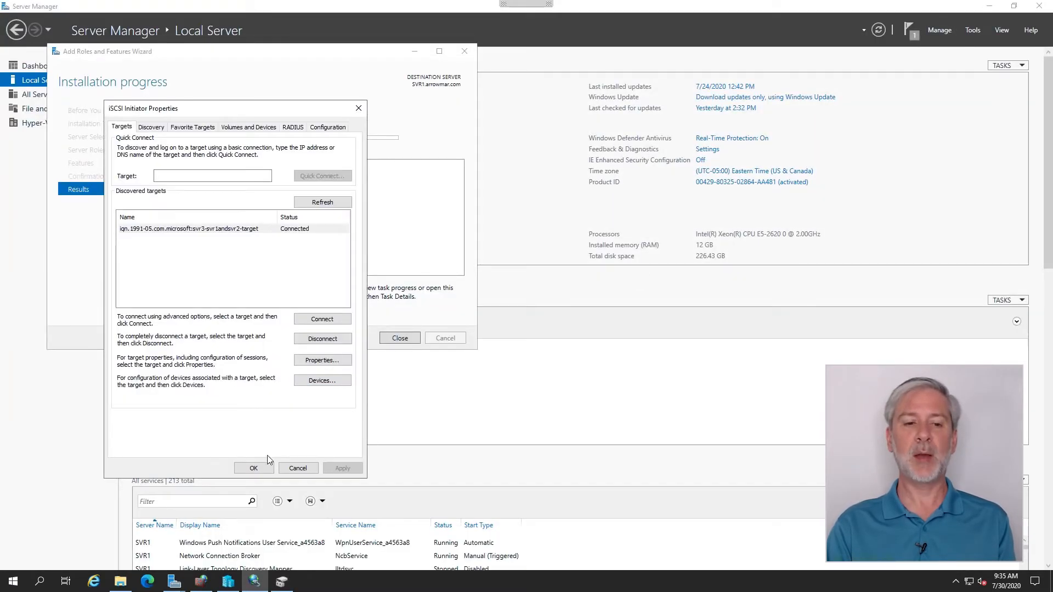
click(254, 468)
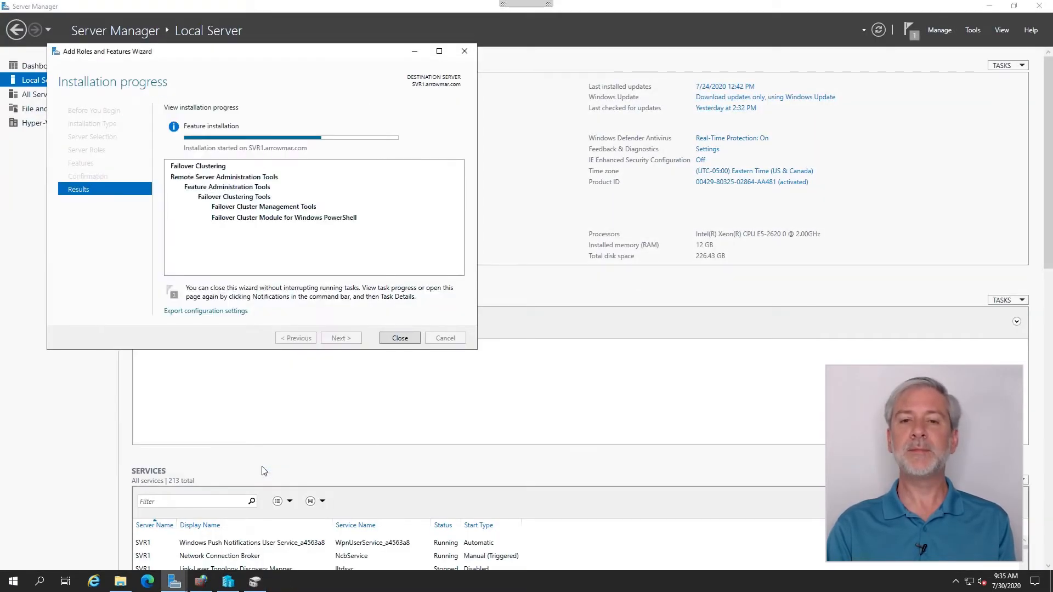
- Bring Disk 2, Disk 3 and Disk 4 online in Disk Management
click(256, 583)
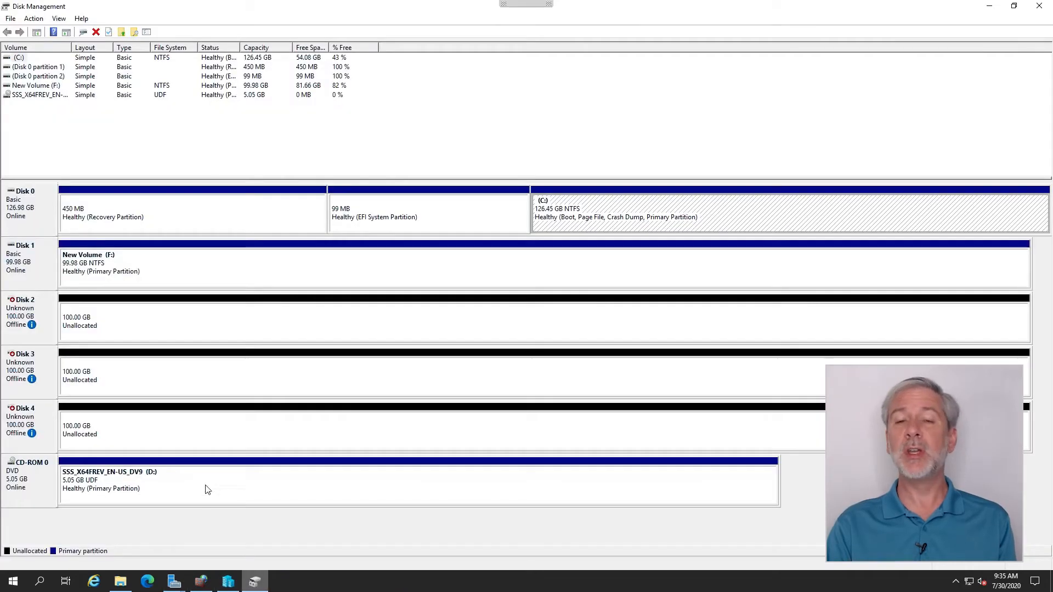
right_click(18, 313)
click(49, 319)
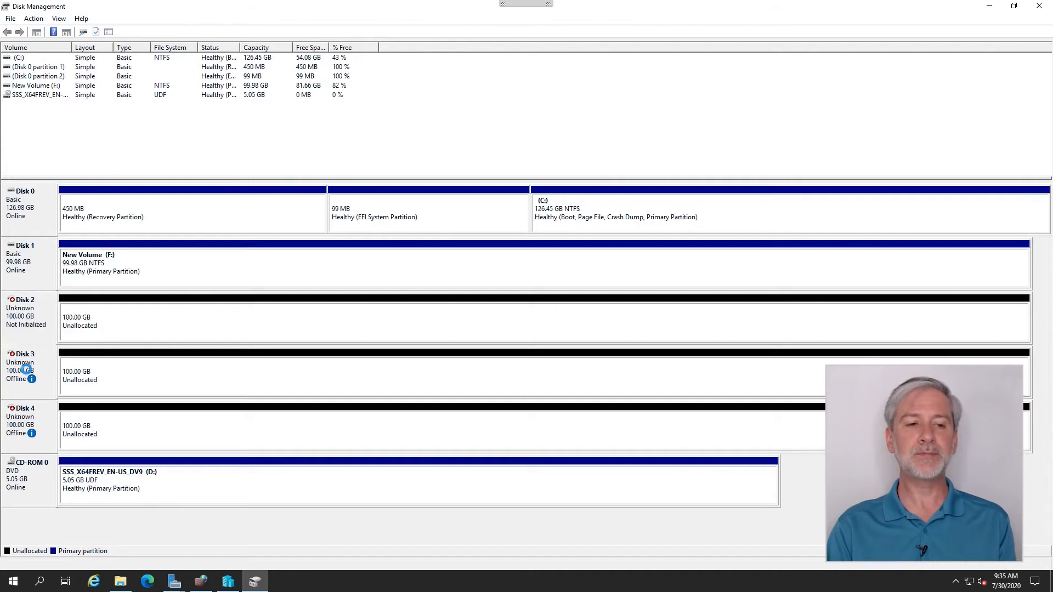
right_click(25, 371)
click(55, 377)
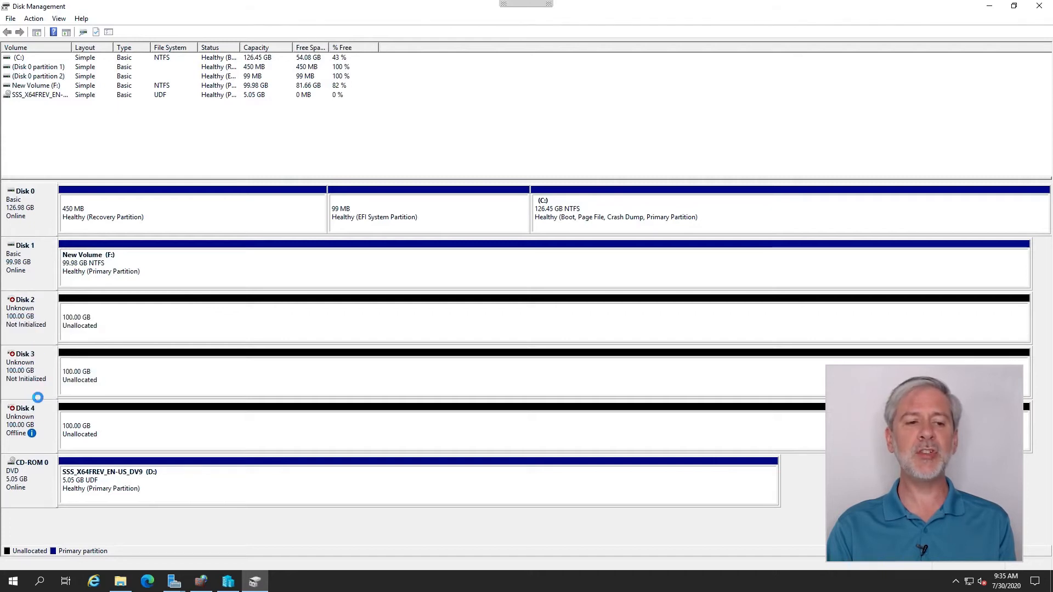
right_click(30, 430)
click(56, 432)
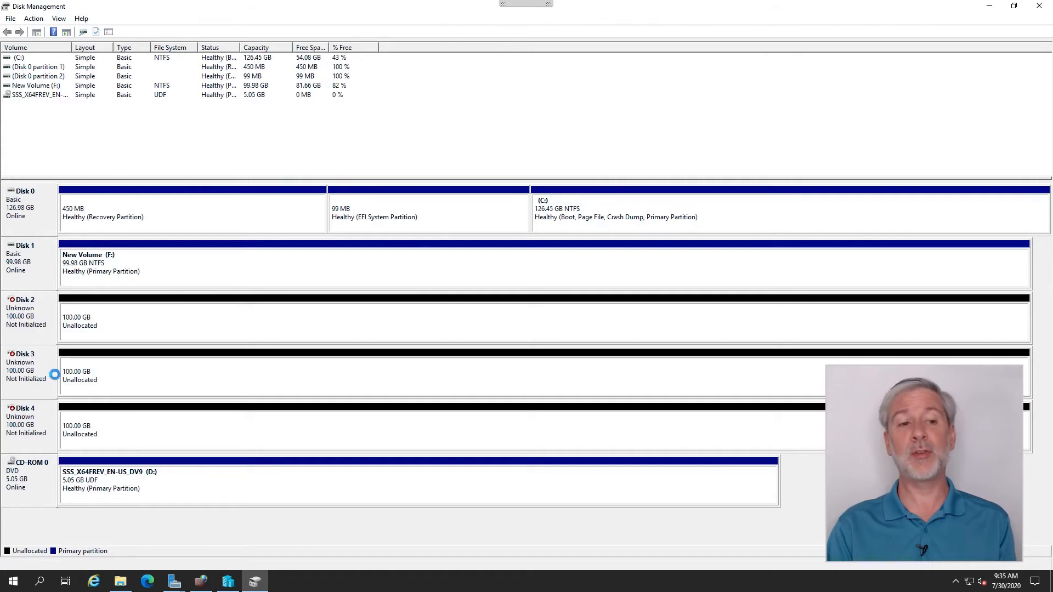
- Initialize Disk 2, Disk 3 and Disk 4 together
right_click(30, 320)
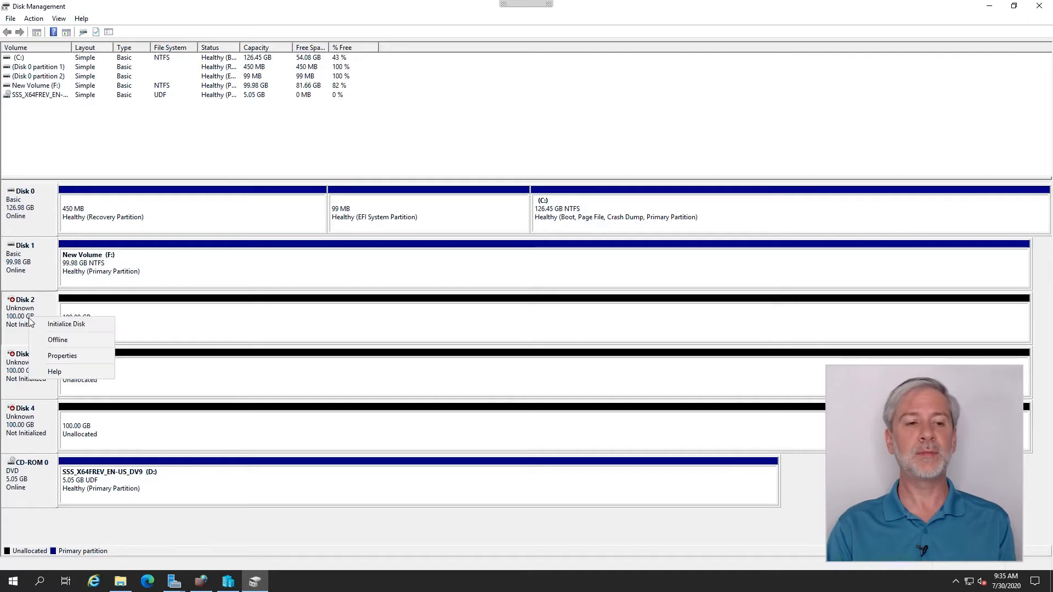
click(67, 325)
click(562, 355)
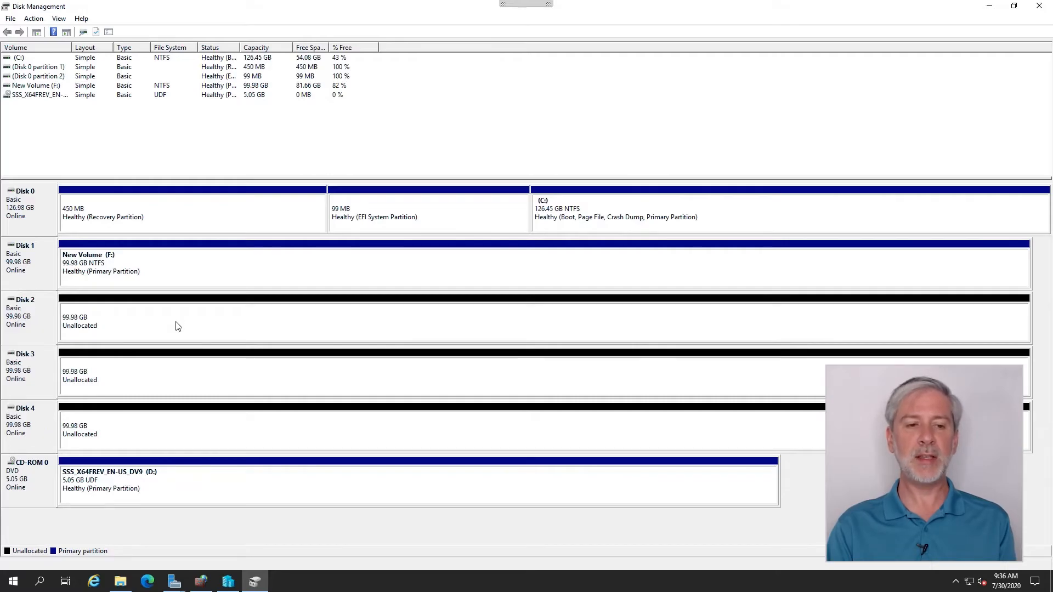
- Create a 102382 MB simple volume on Disk 2 without a drive letter, quick-formatted as NTFS with the label New Volume
right_click(175, 321)
click(225, 324)
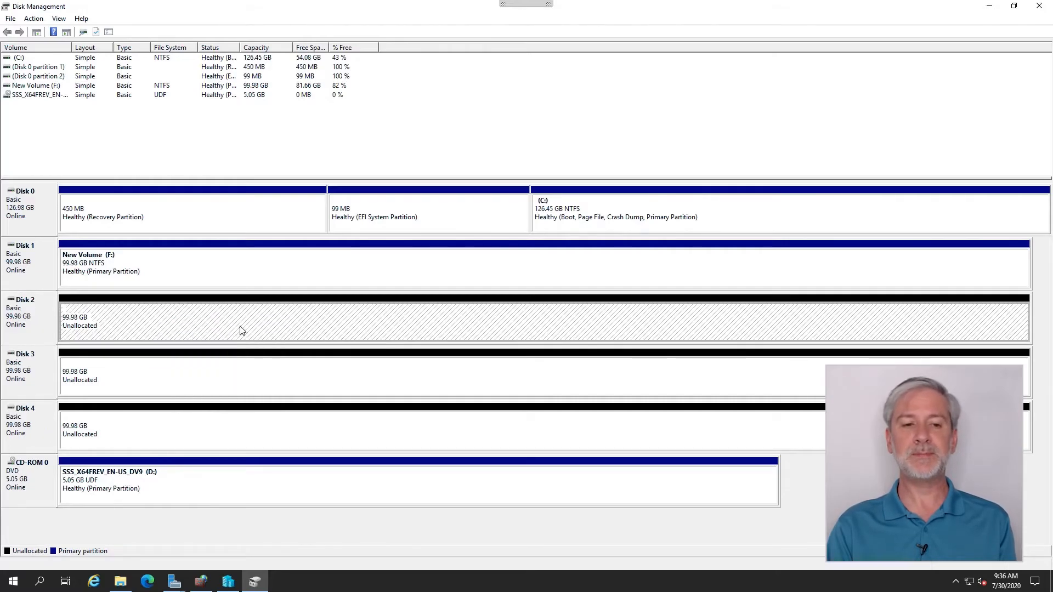
click(213, 255)
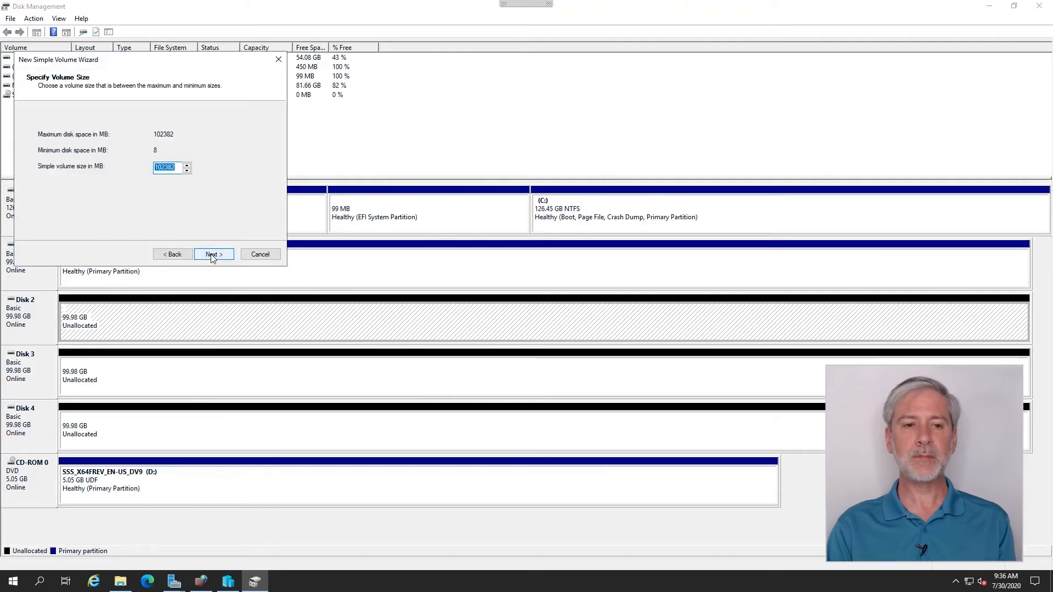
click(216, 256)
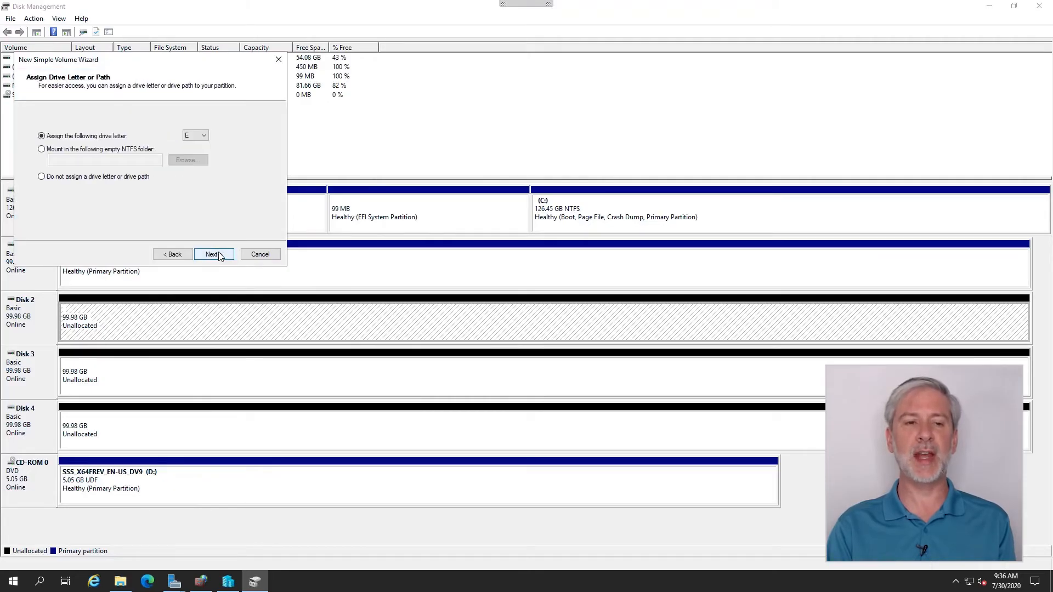
click(82, 181)
click(220, 254)
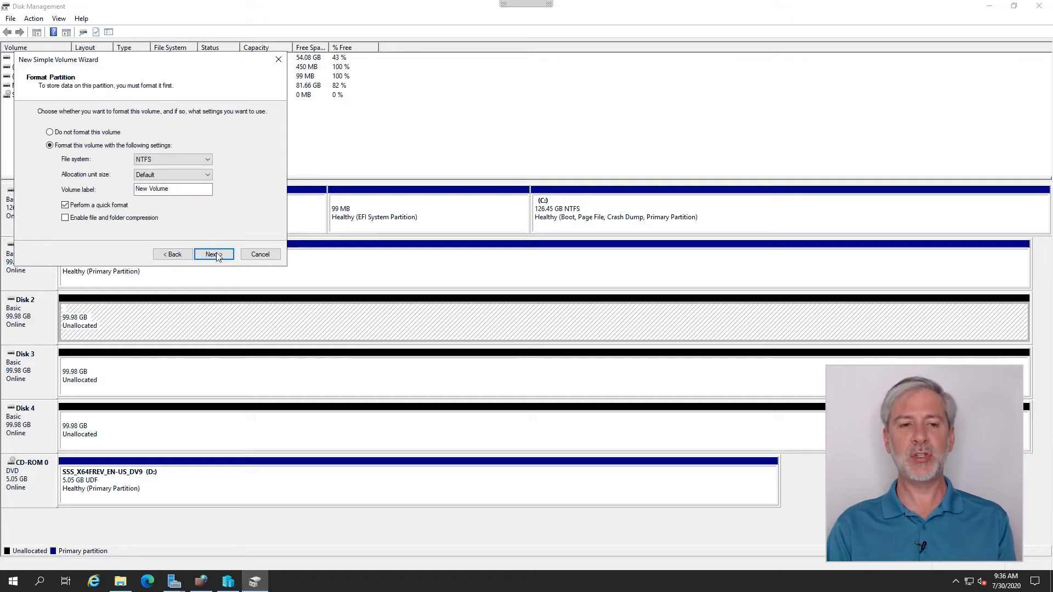
click(219, 256)
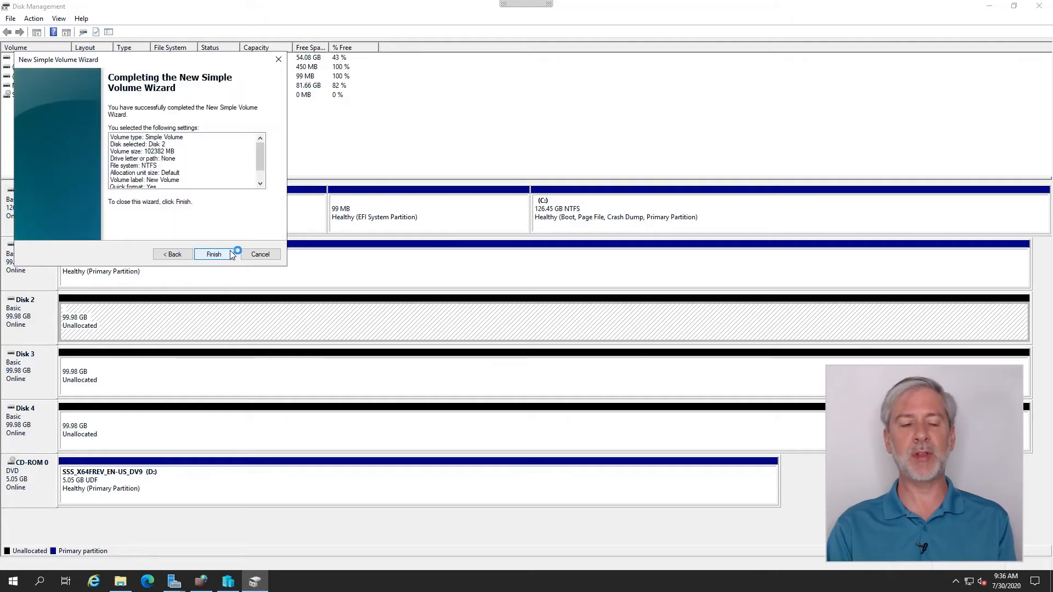
click(218, 255)
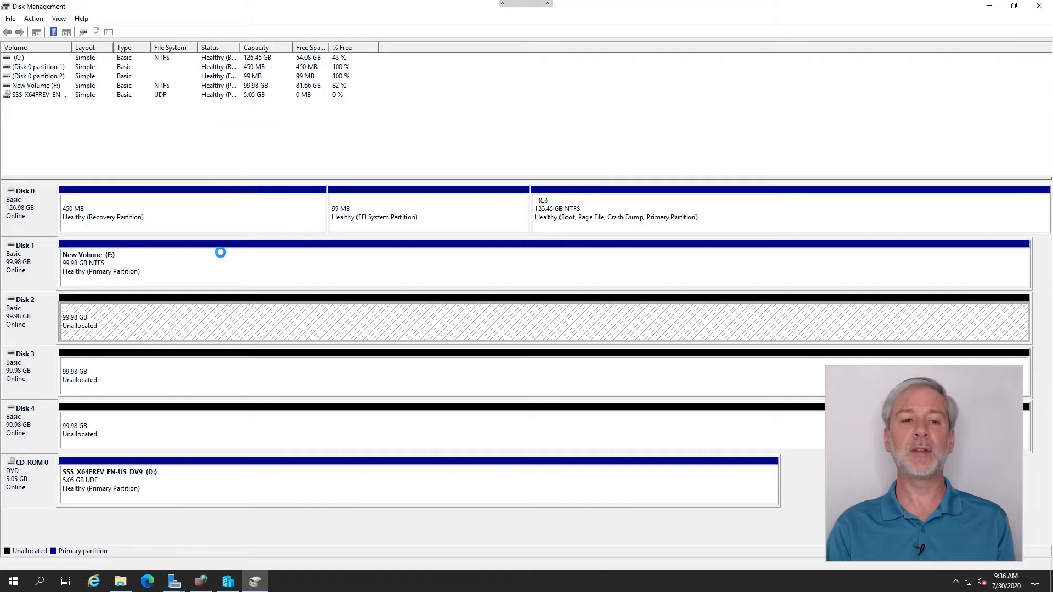
- Create a 102382 MB simple volume on Disk 3 without a drive letter, quick-formatted as NTFS with the label New Volume
right_click(216, 379)
click(250, 382)
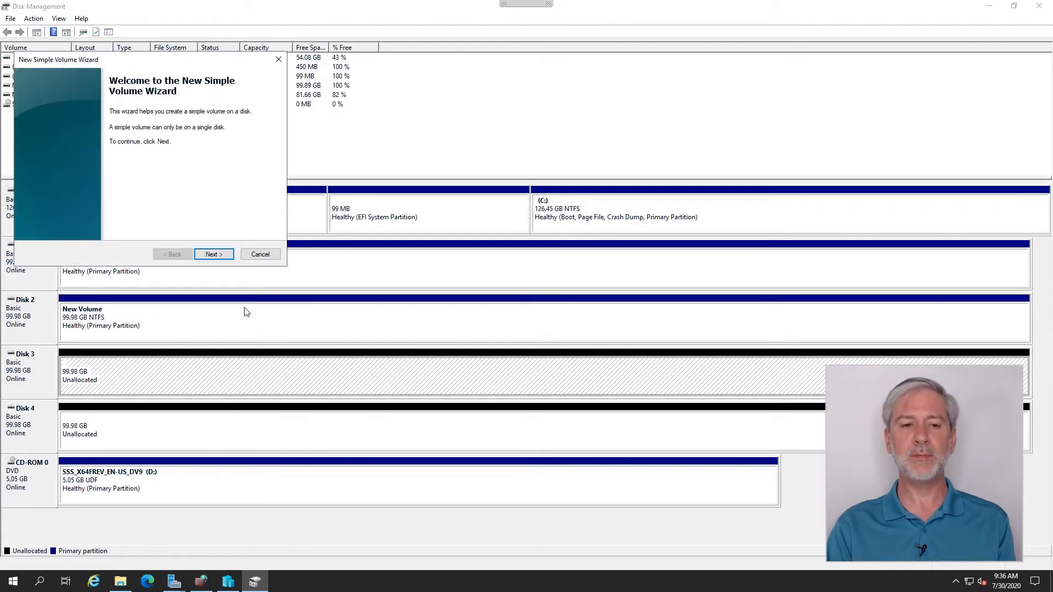
click(212, 255)
click(214, 256)
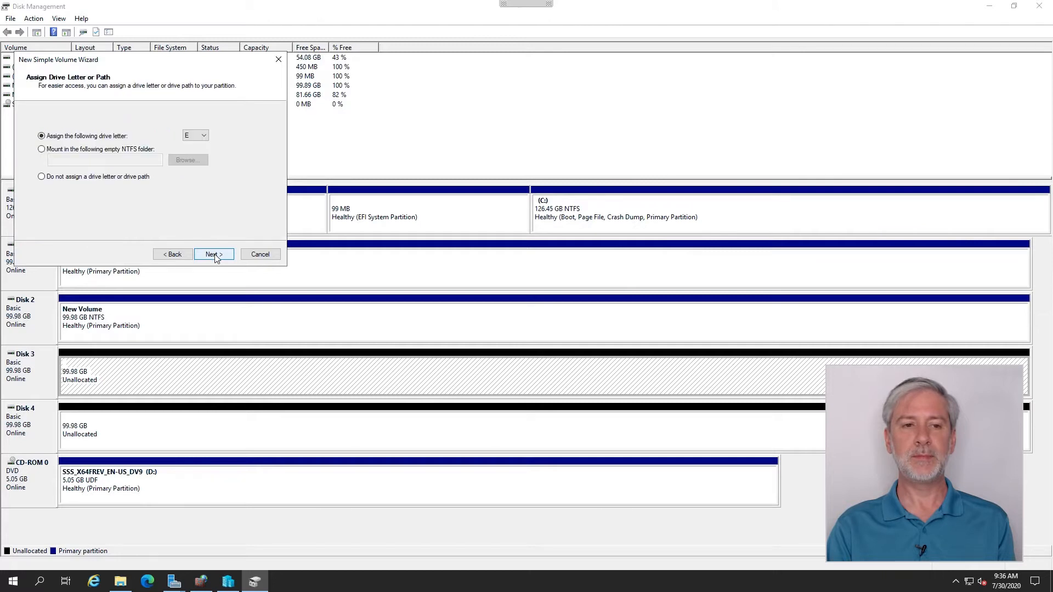
click(86, 178)
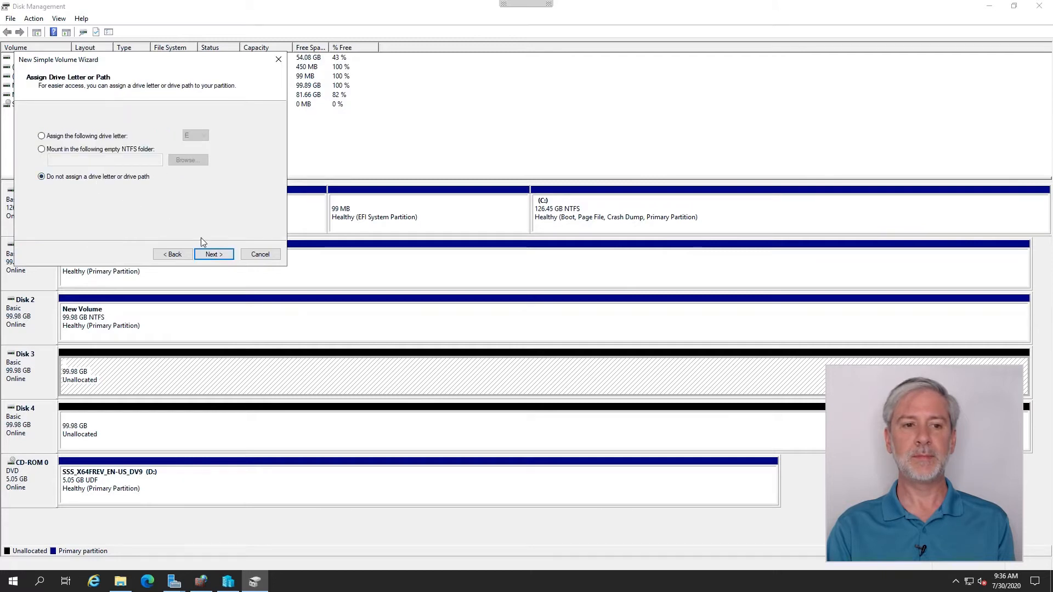
click(214, 253)
click(220, 256)
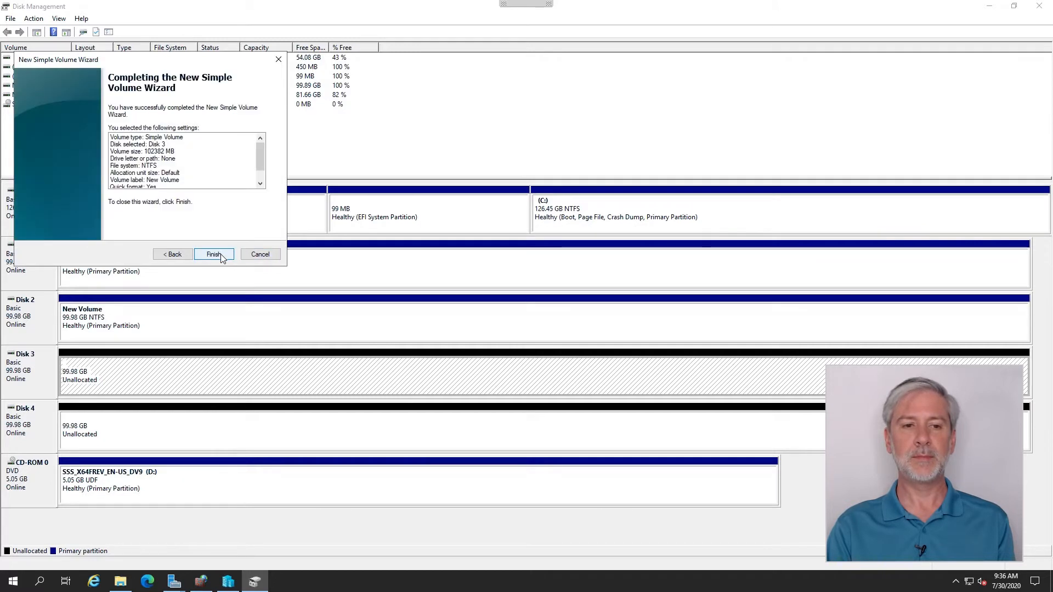
click(214, 254)
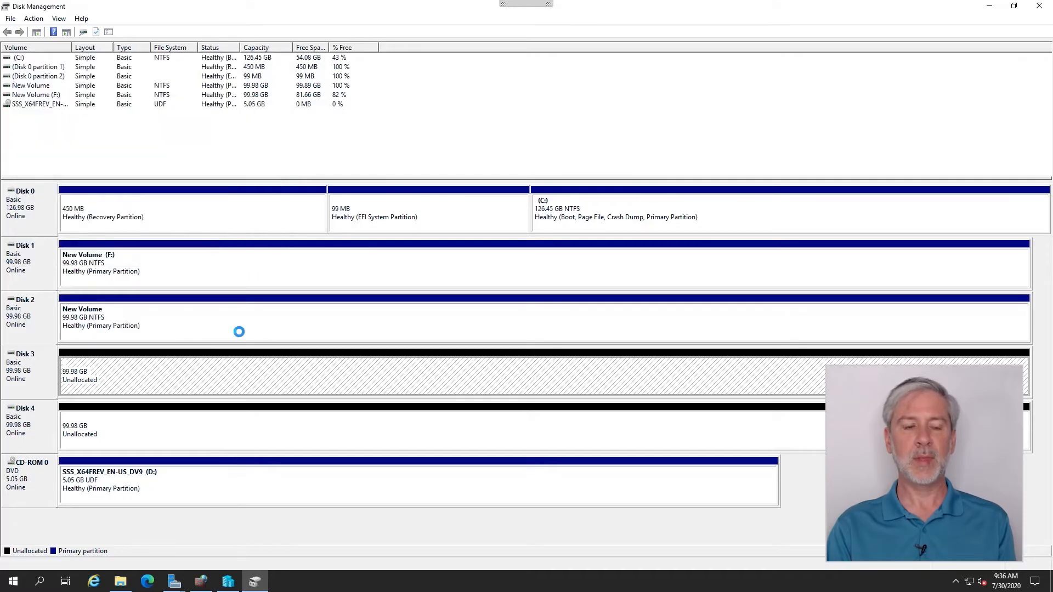
- Create a 102382 MB simple volume on Disk 4 without a drive letter, quick-formatted as NTFS with the label New Volume
right_click(201, 430)
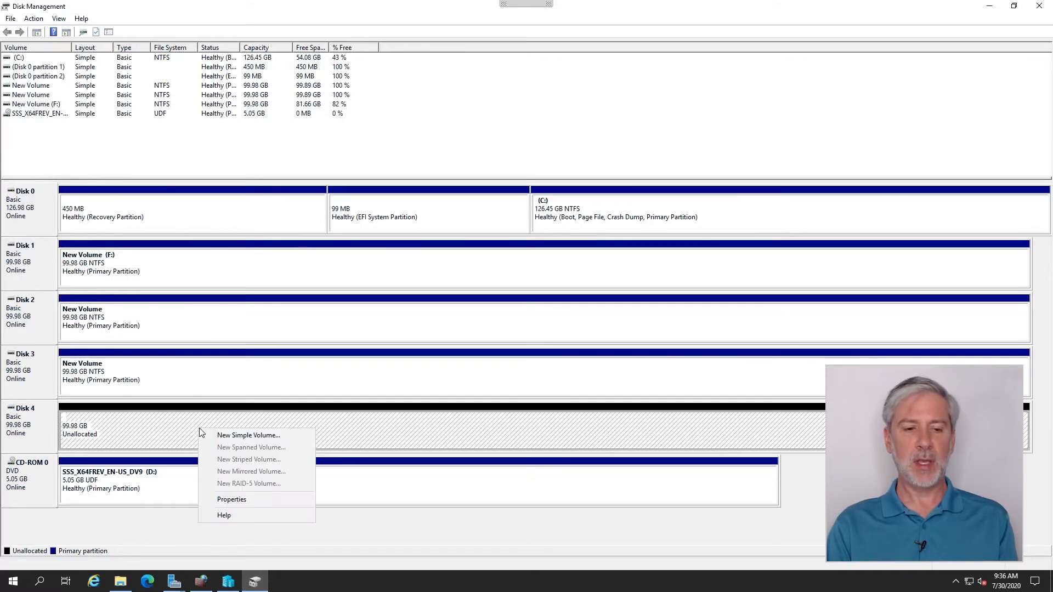
click(247, 435)
click(217, 256)
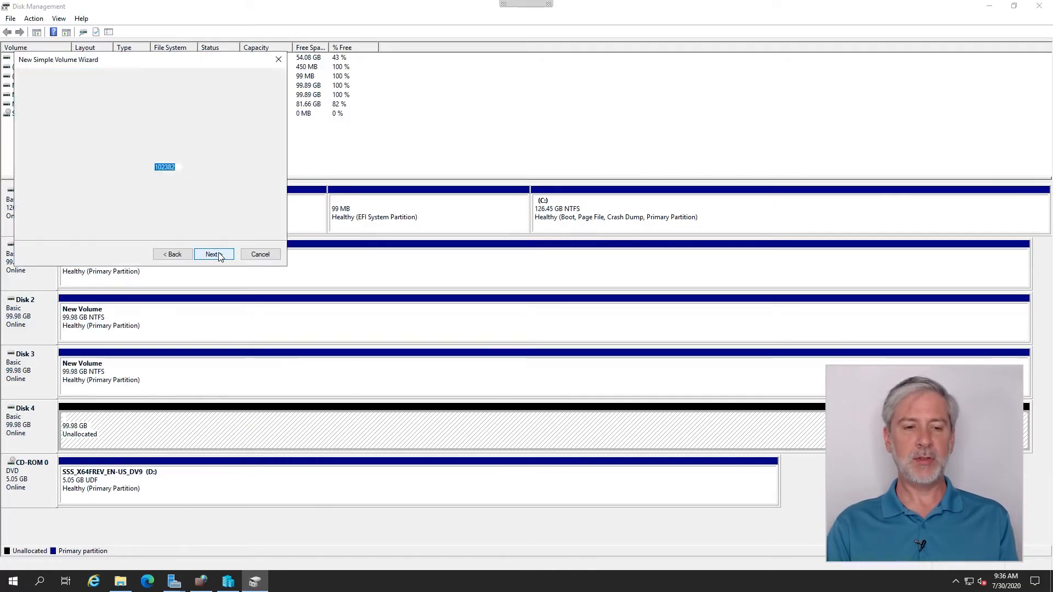
click(220, 256)
click(83, 178)
click(222, 256)
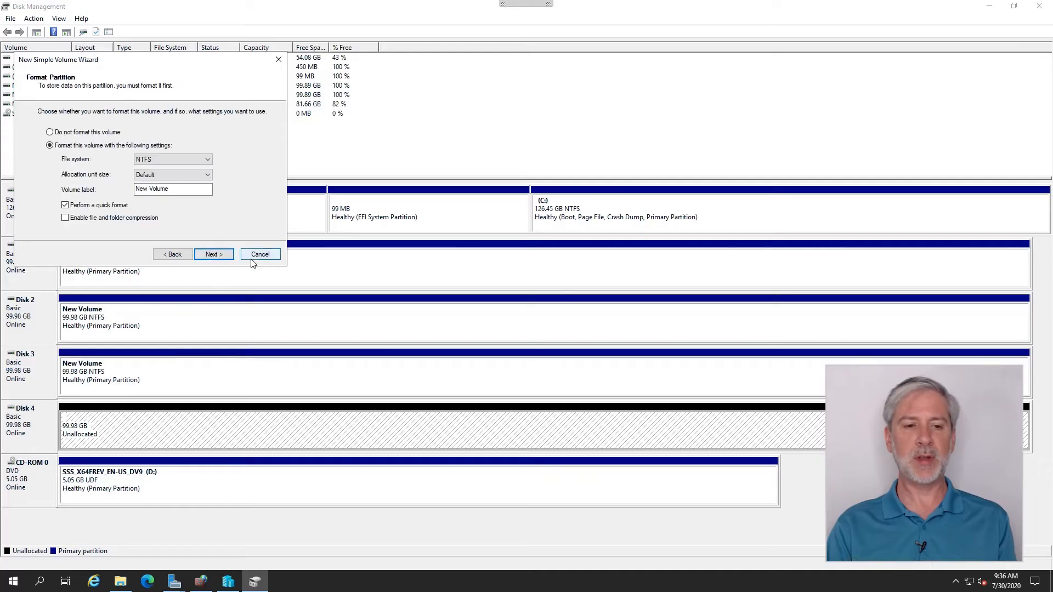
click(218, 256)
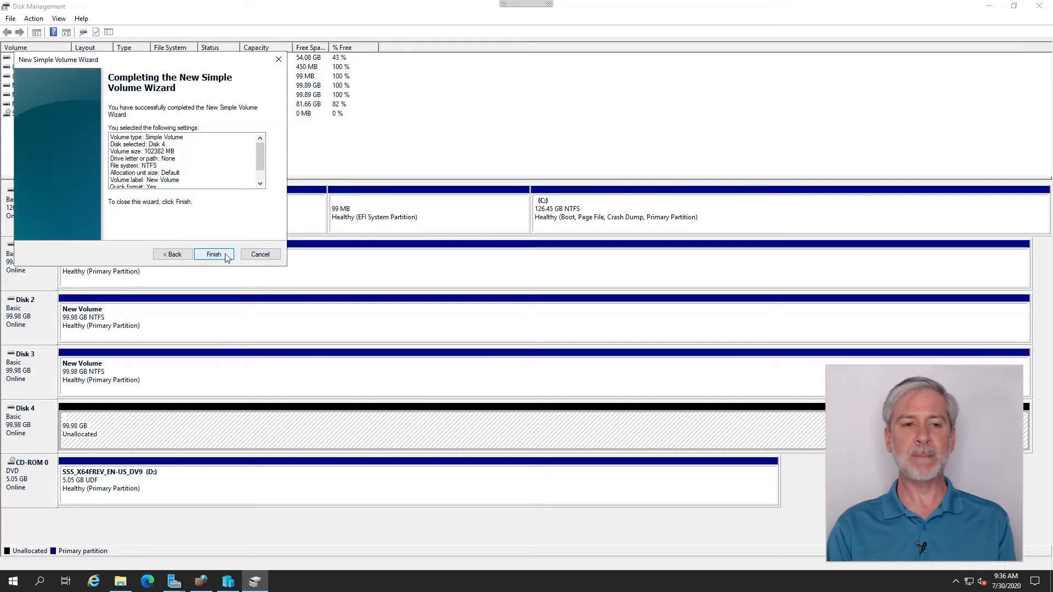
click(220, 255)
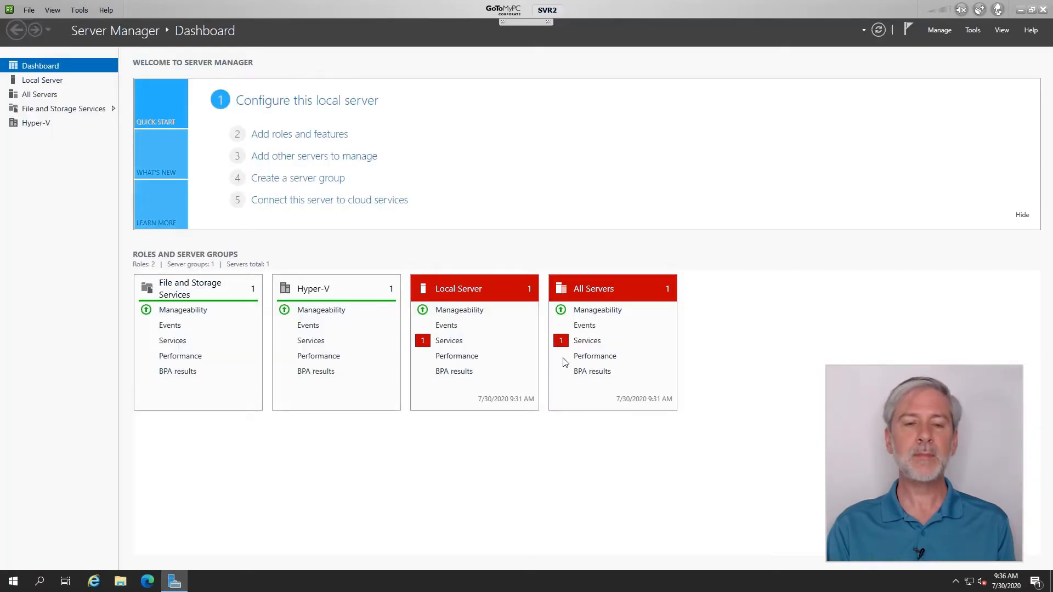
- On SVR2, open Disk Management and maximize its window to view the disks
click(12, 584)
right_click(12, 585)
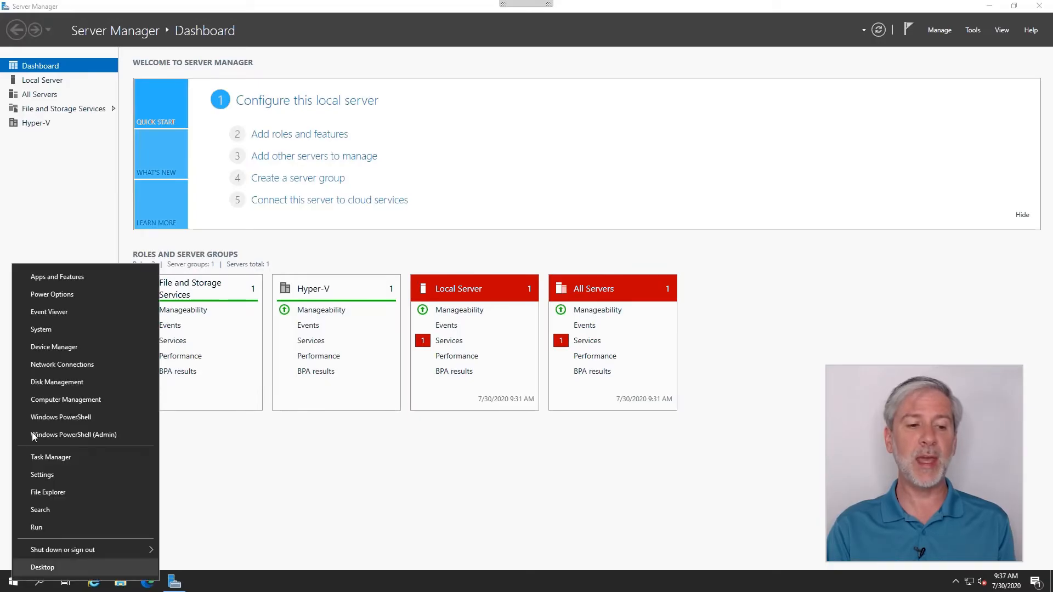
click(54, 382)
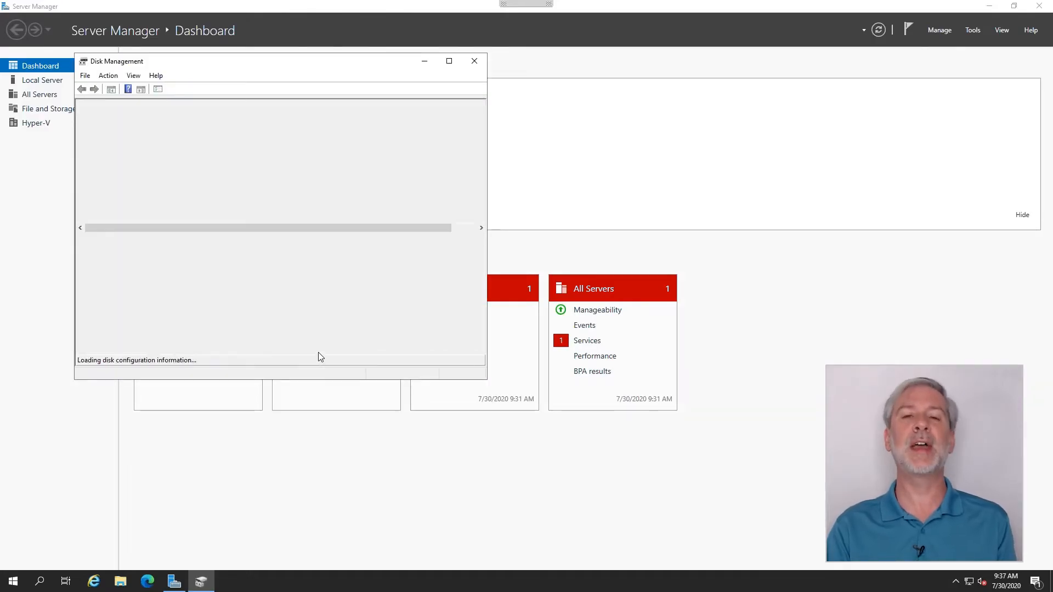
click(449, 61)
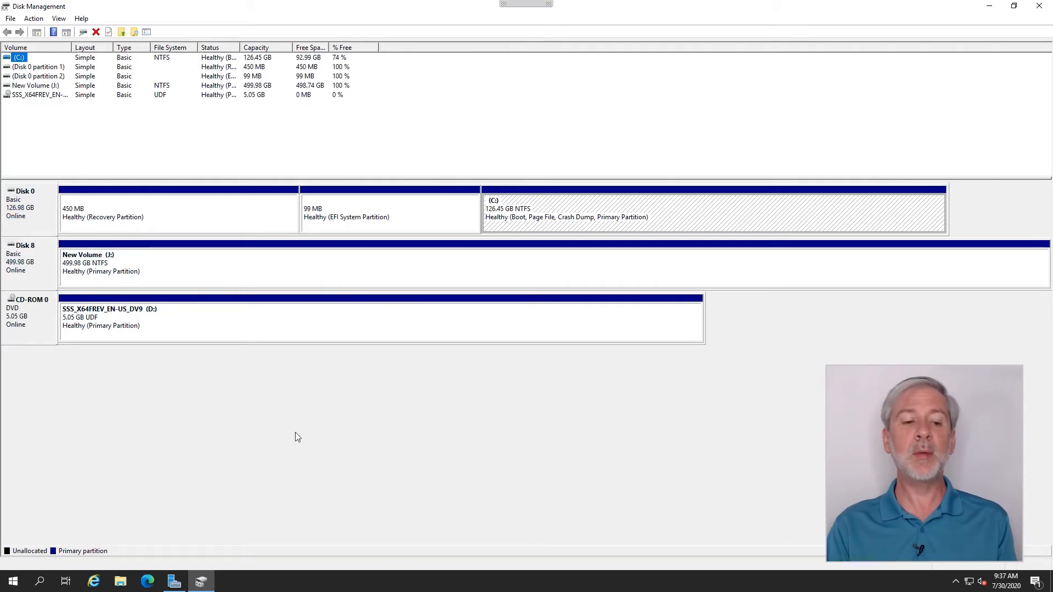
- Open iSCSI Initiator on SVR2 and start the Microsoft iSCSI service, allowing it to run automatically at each restart
click(16, 583)
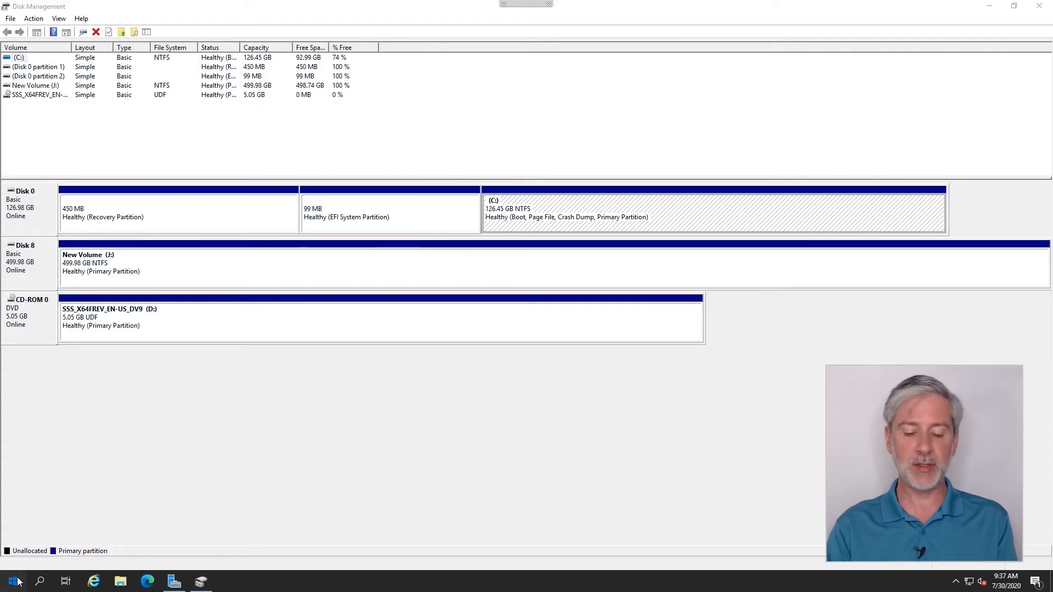
text(is)
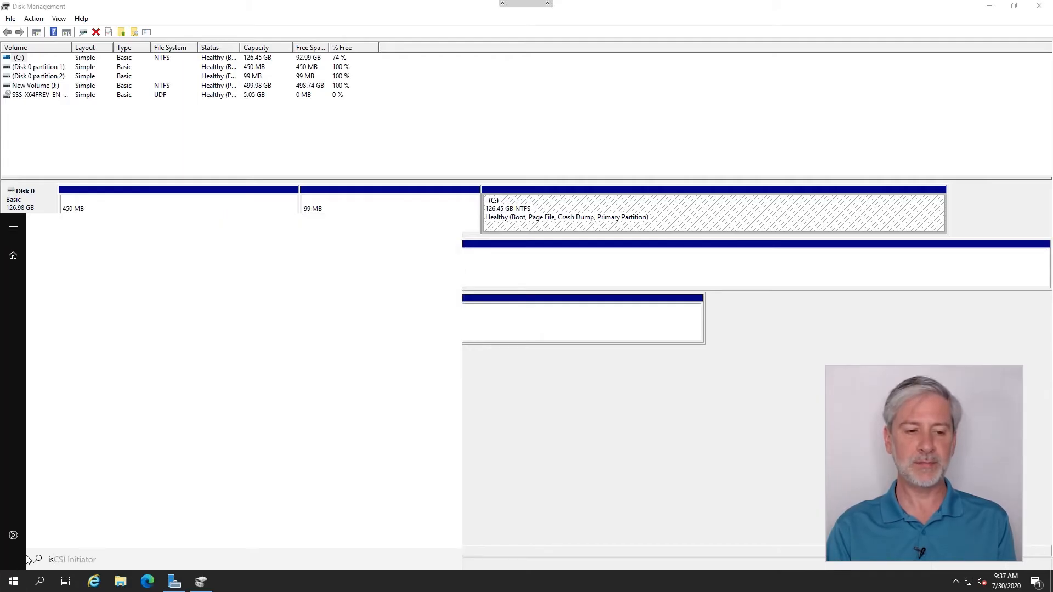
click(73, 275)
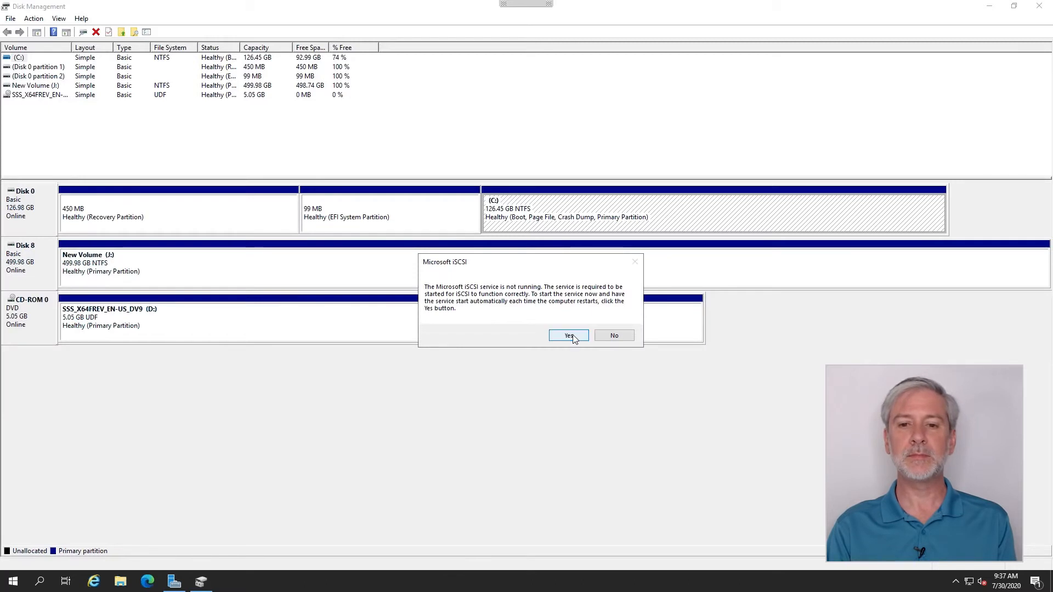
click(569, 335)
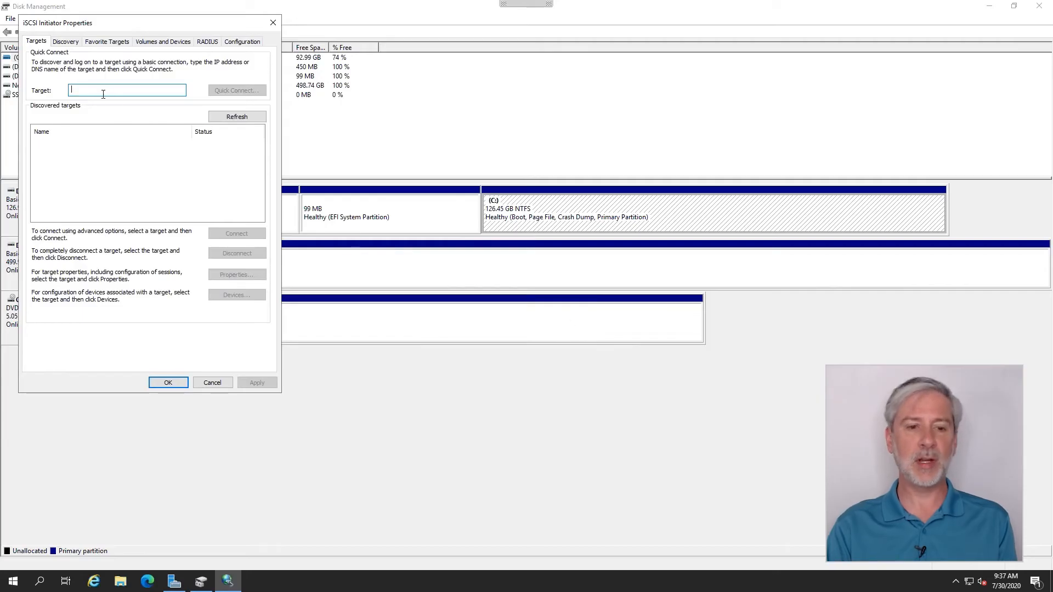
- Quick-connect SVR2 to the iSCSI target at 10.1.100.33, and close the iSCSI Initiator dialogs
text(101)
key(BackSpace)
text(.1.100.33)
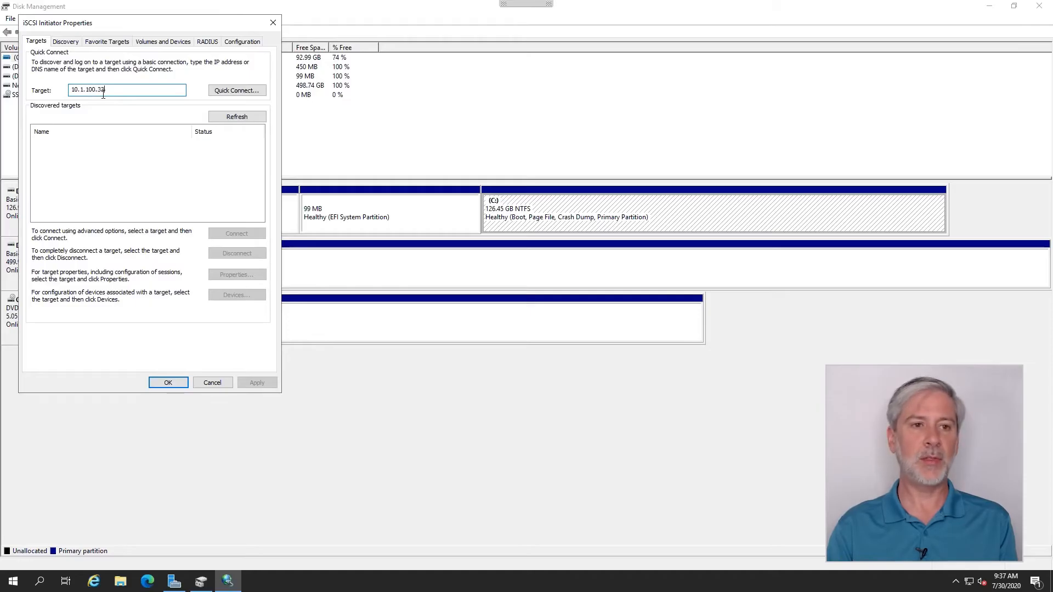
click(233, 90)
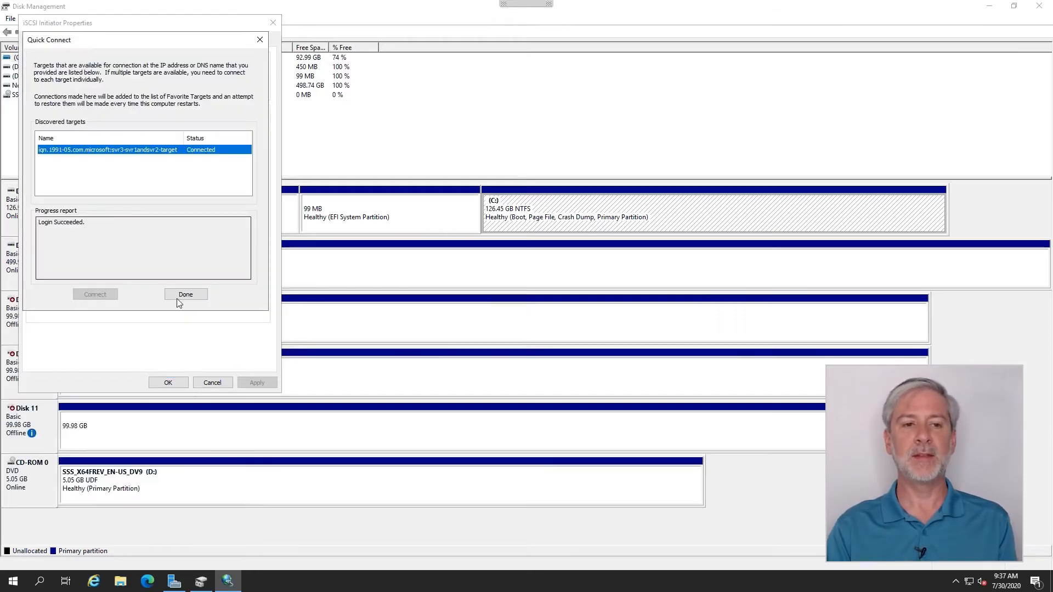
click(185, 295)
click(169, 383)
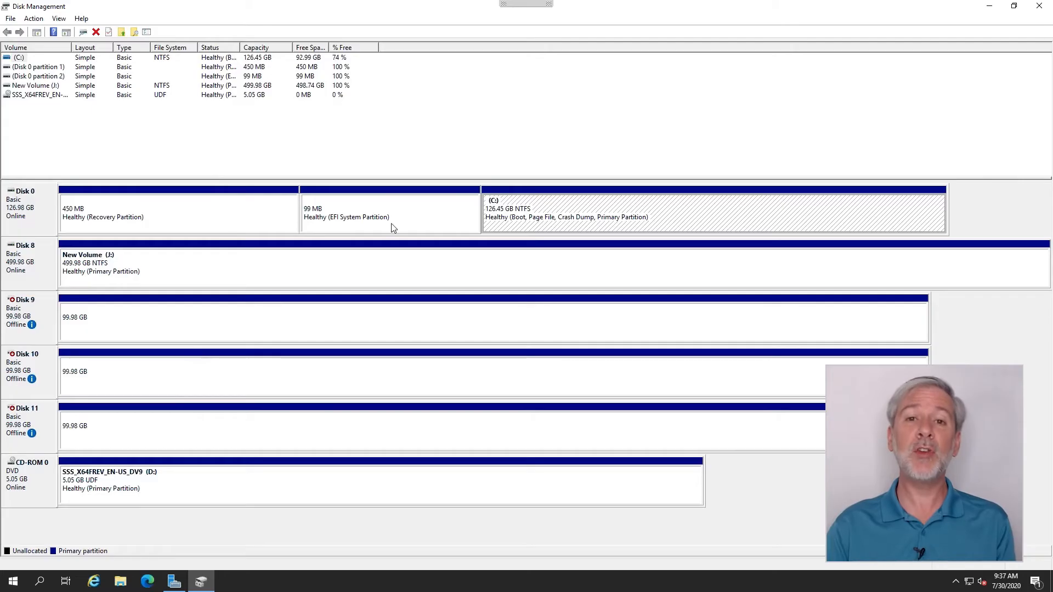
- Open Failover Cluster Manager from Server Manager
mouse_move(522, 6)
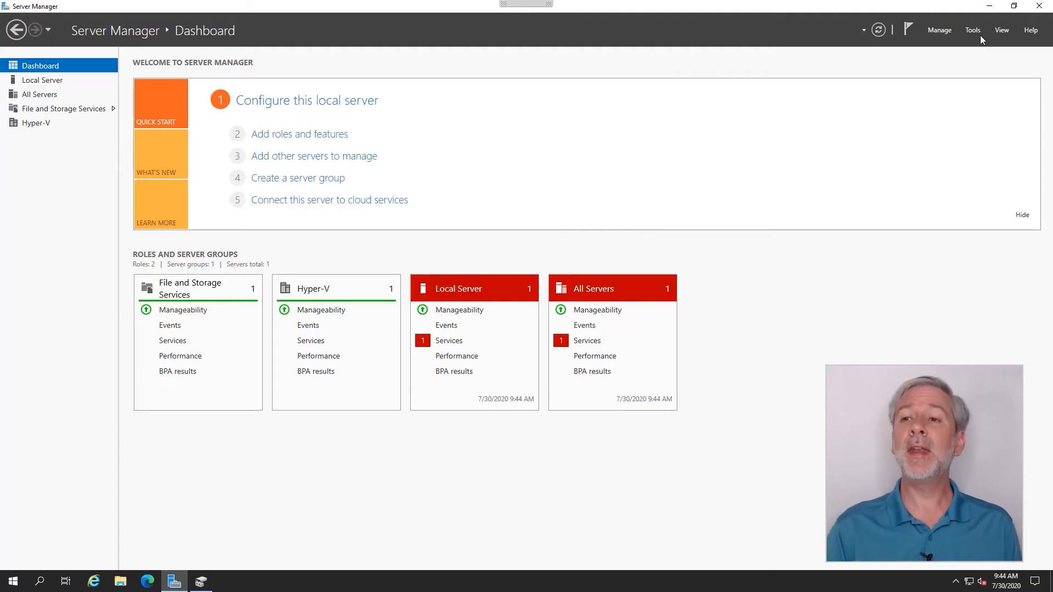
click(973, 31)
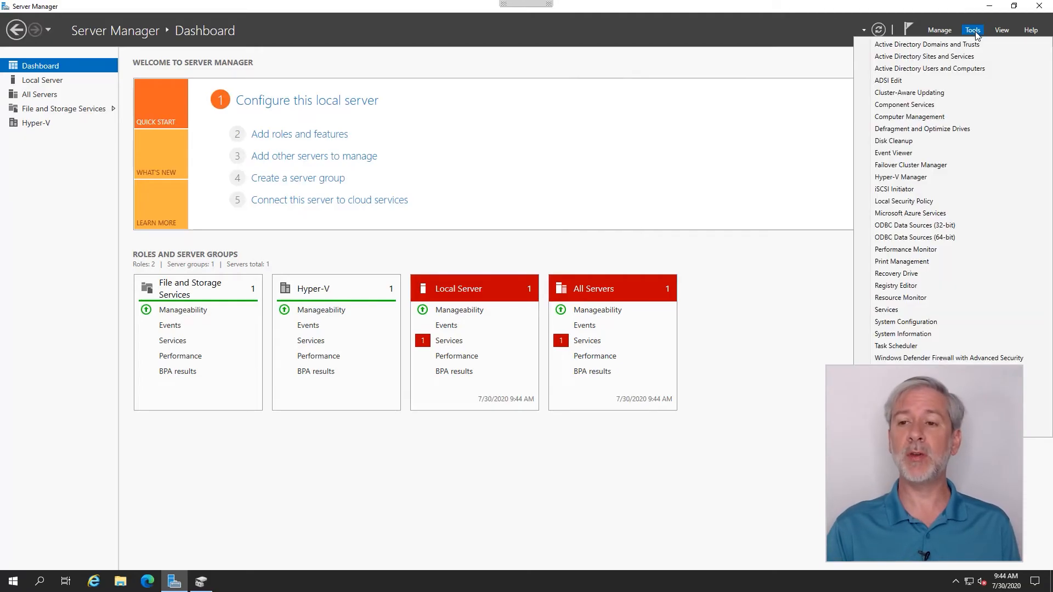
click(925, 165)
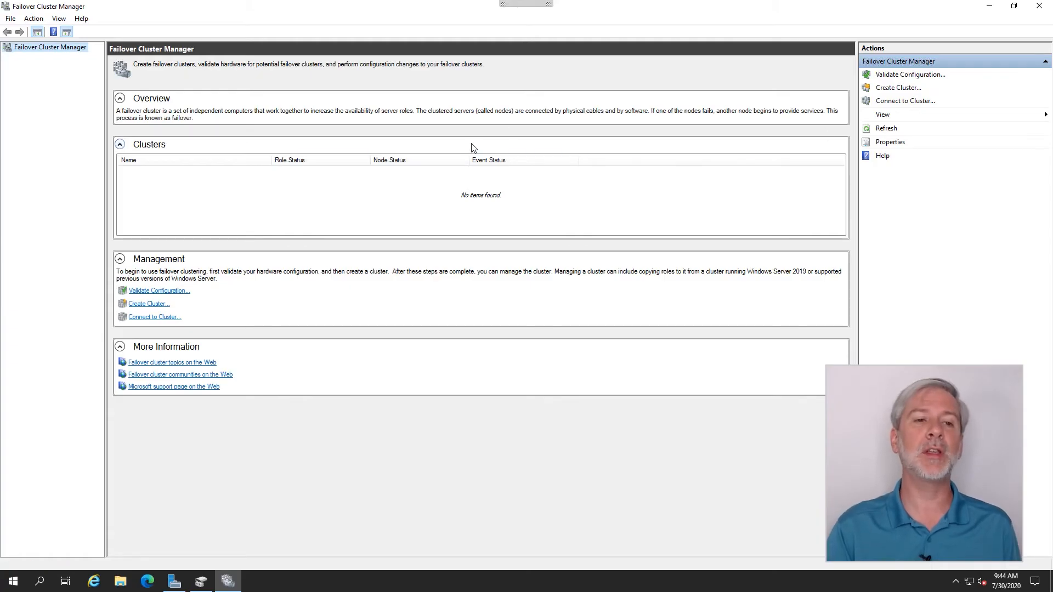
- Start creating a new cluster and add the servers svr1 and svr2 to it
click(890, 90)
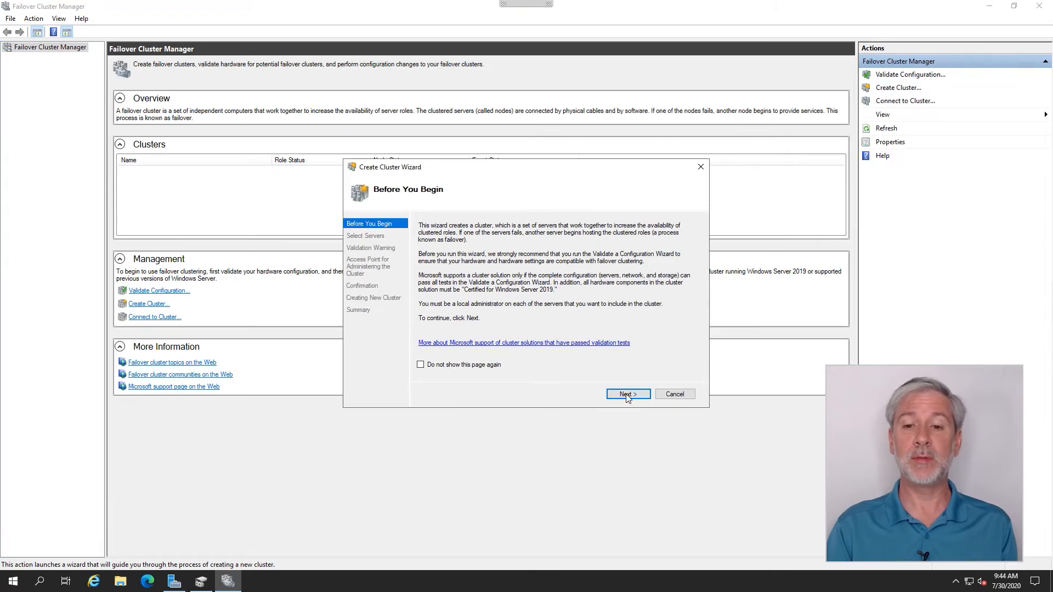
click(629, 394)
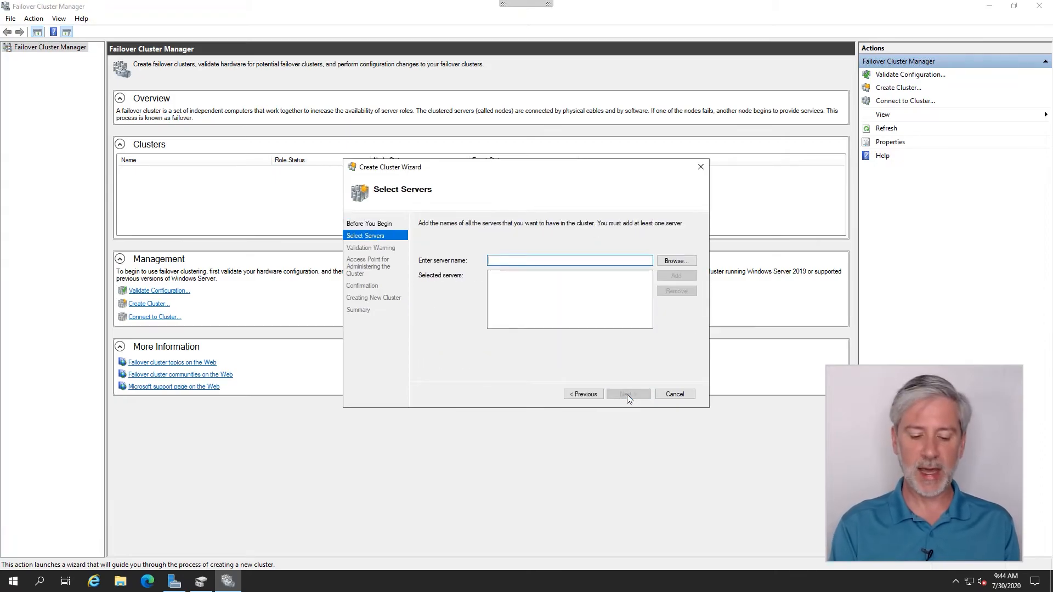
text(svr1)
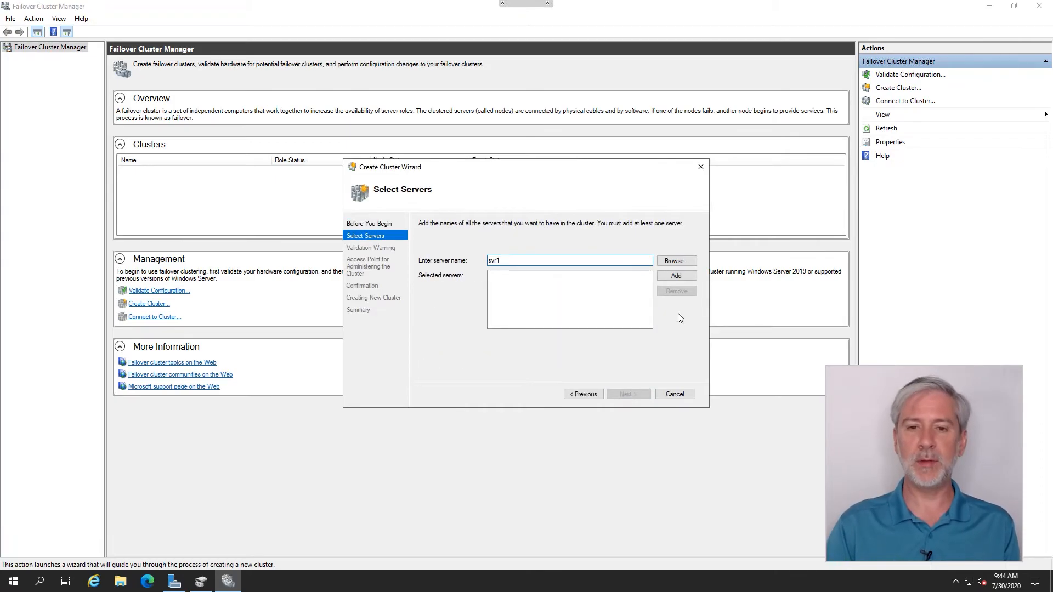
click(676, 282)
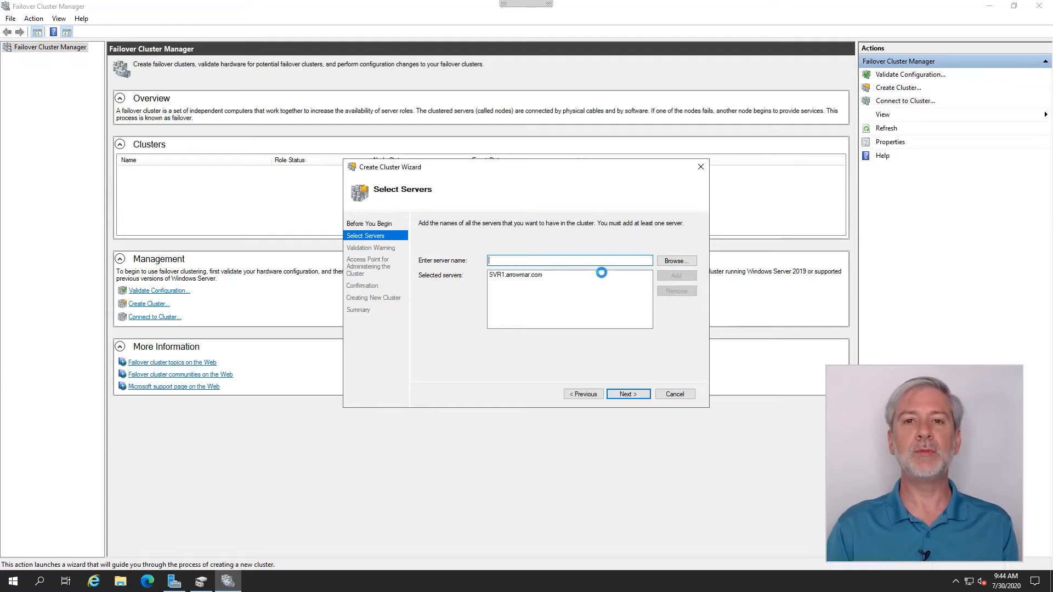
text(svr2)
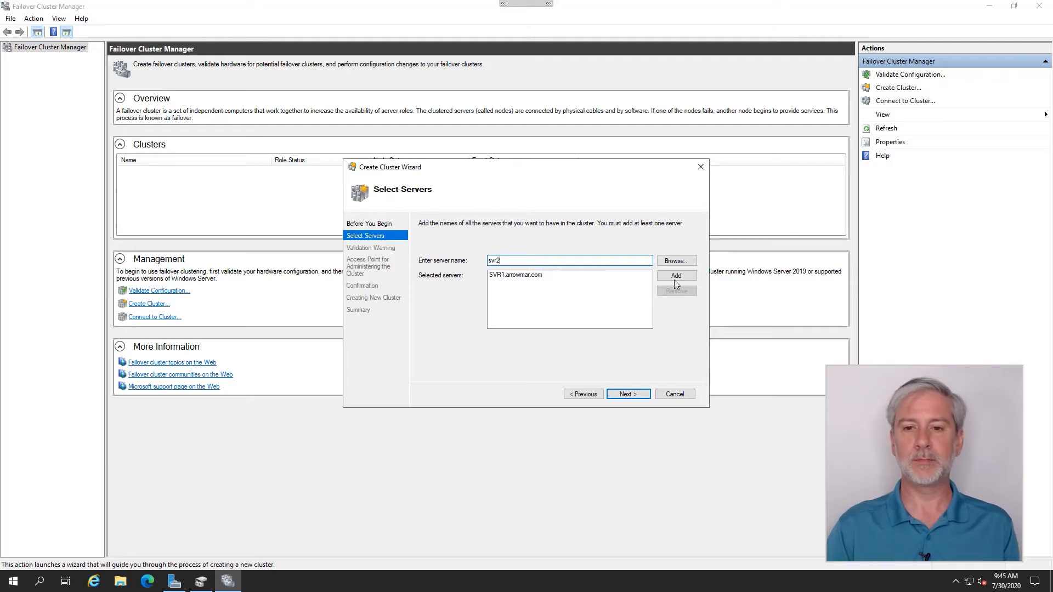
click(675, 276)
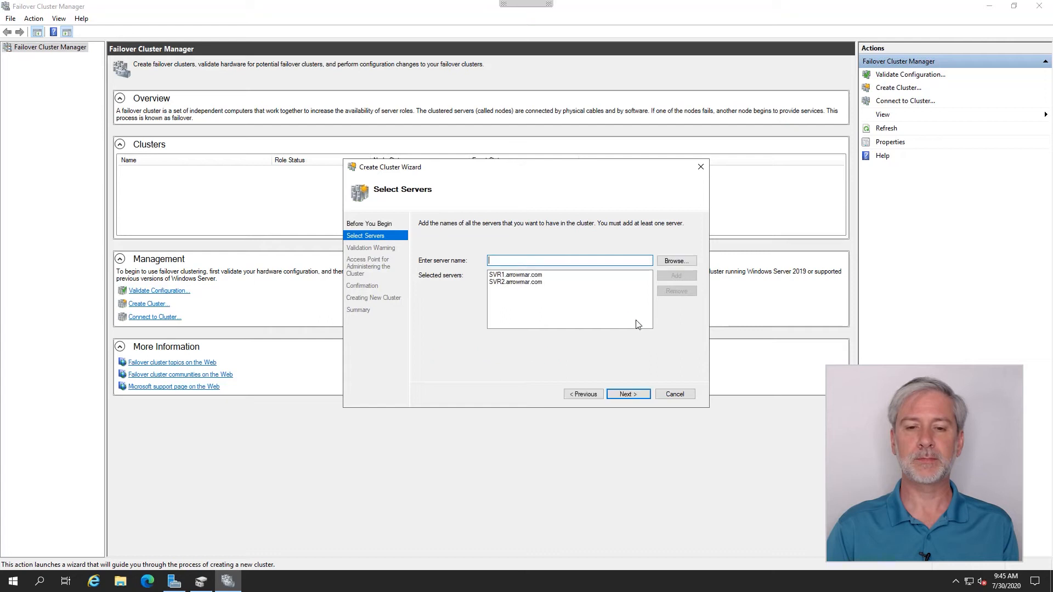
click(628, 394)
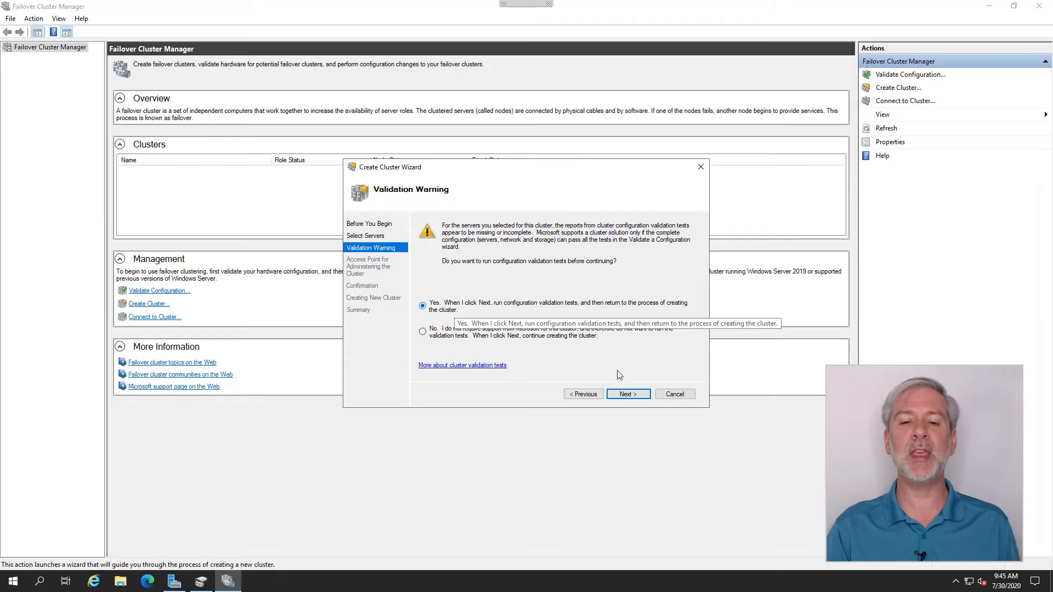
- Choose to validate the cluster configuration, run all recommended tests on SVR1 and SVR2, and look through the test progress list
click(628, 395)
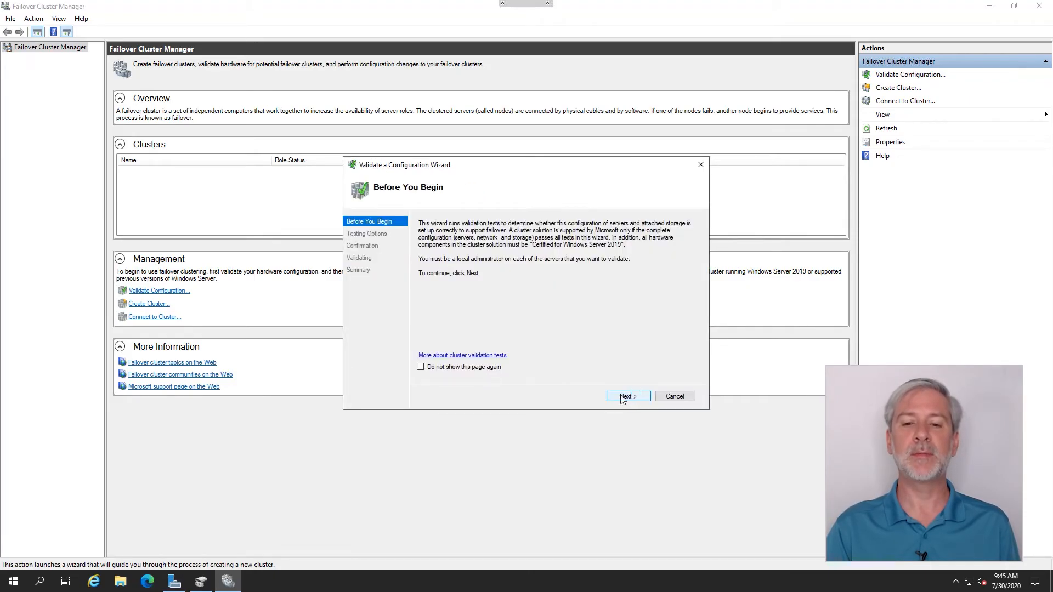
click(633, 398)
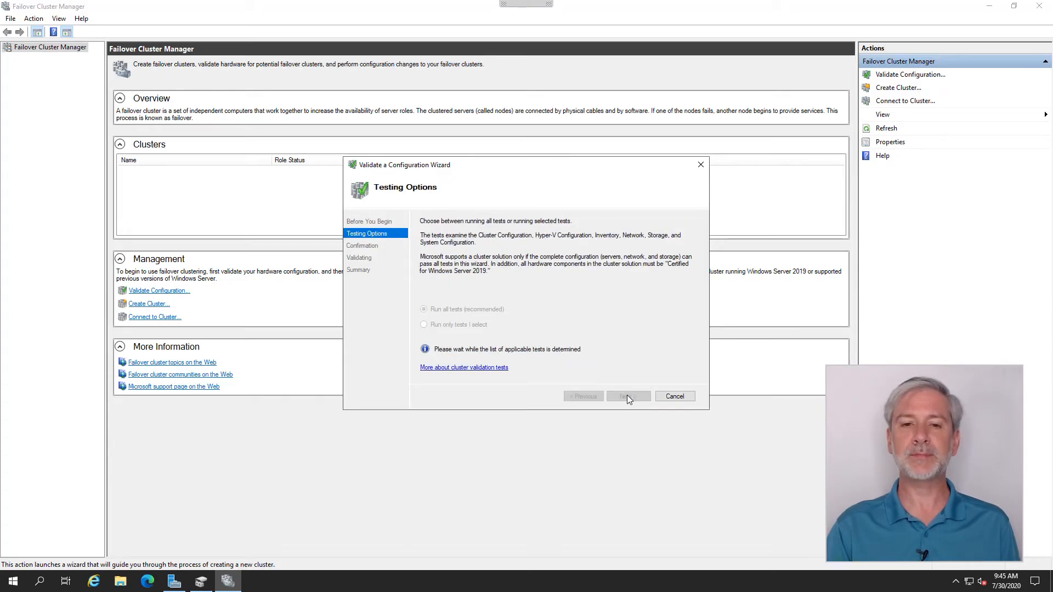
click(629, 398)
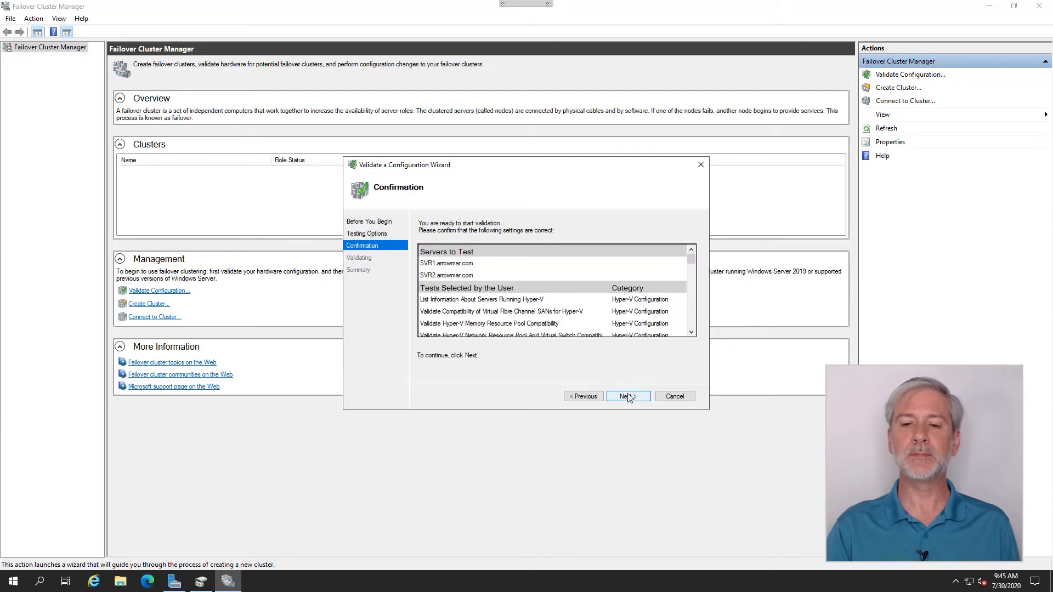
click(629, 398)
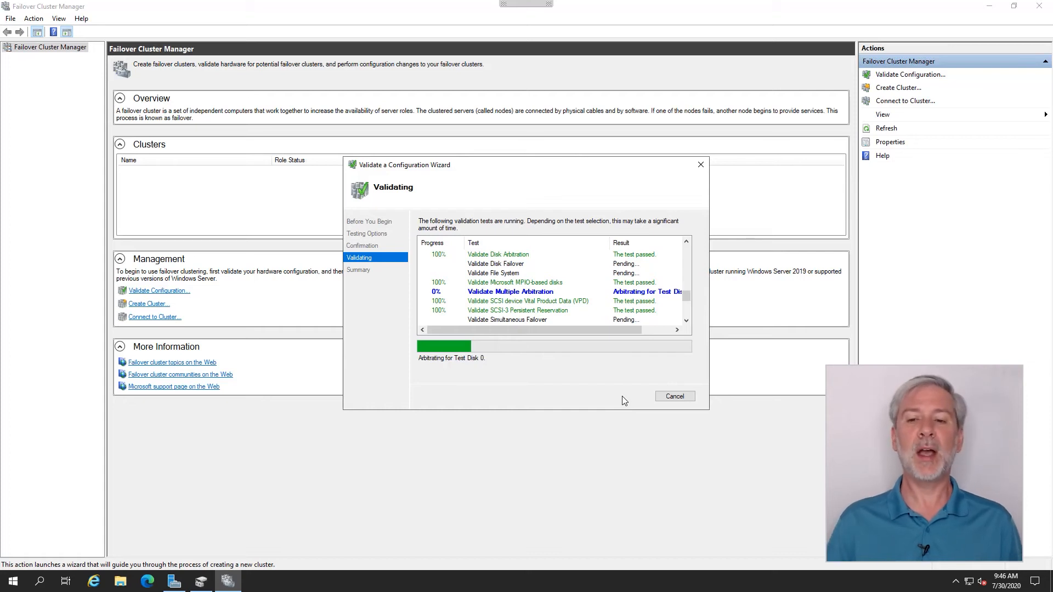
mouse_move(687, 297)
mouse_down()
mouse_move(685, 248)
mouse_move(689, 317)
mouse_move(688, 302)
mouse_up()
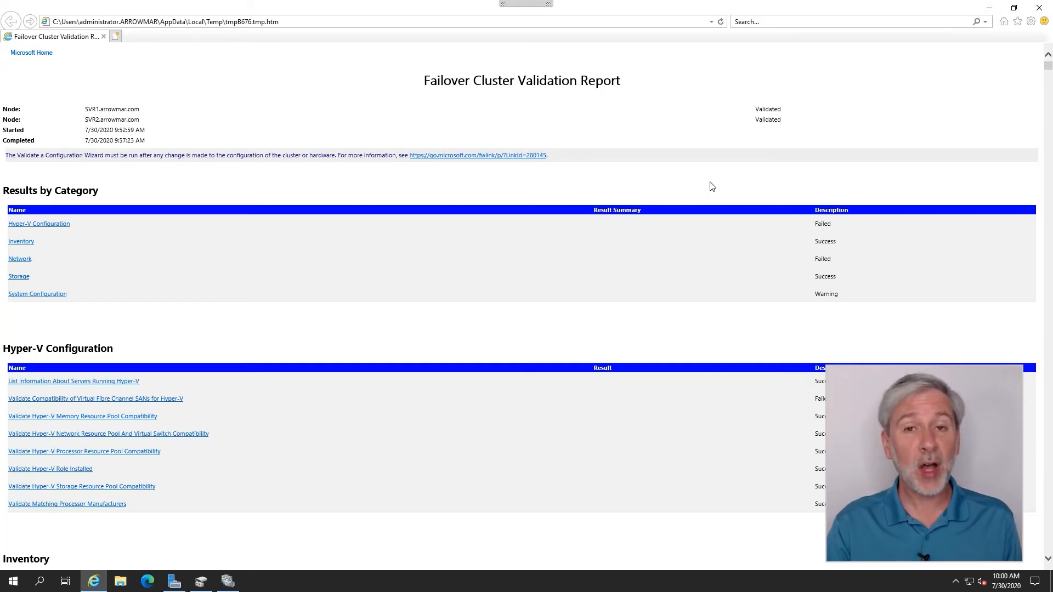
- Leave the validation report, continue with the cluster creation and name the new cluster mycluster
click(989, 8)
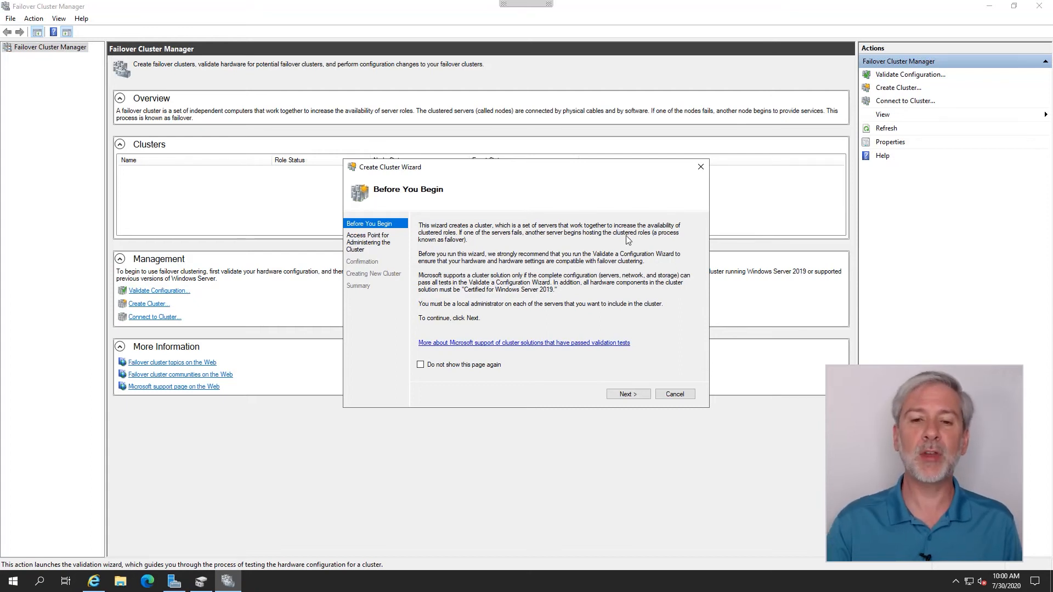
click(628, 394)
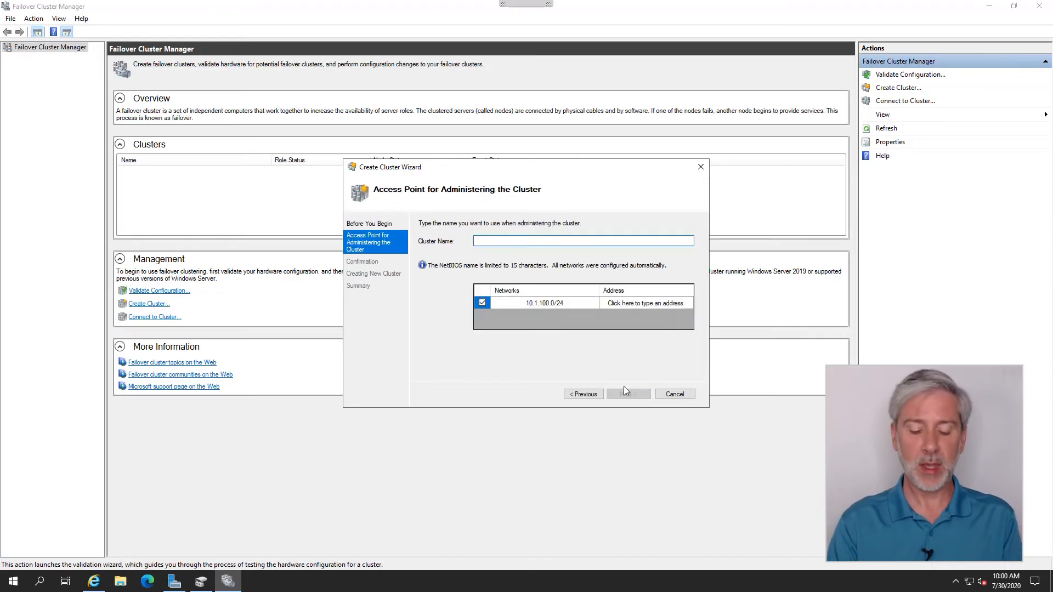
text(my)
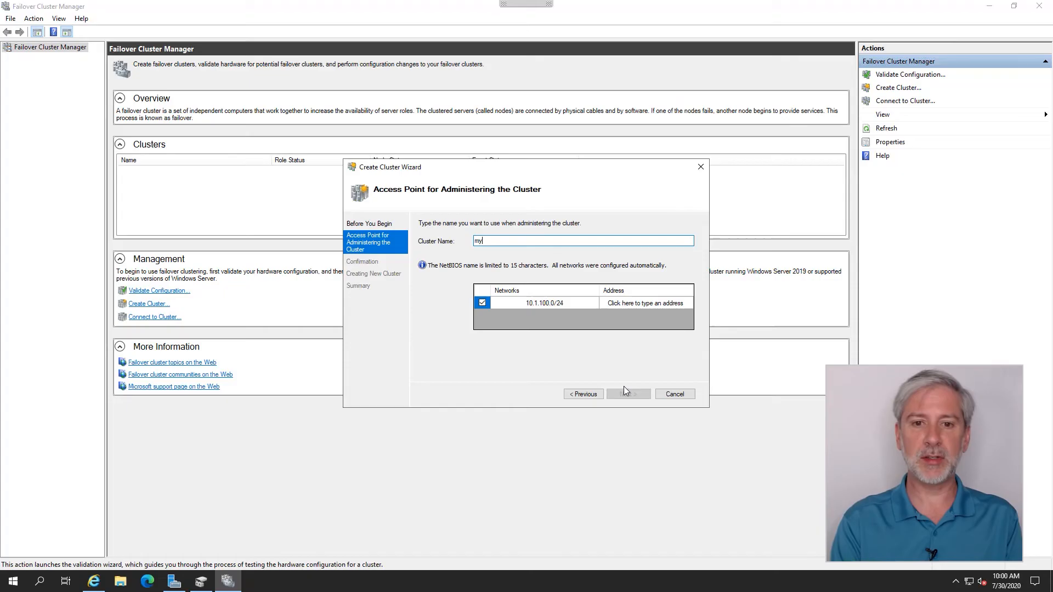
text(cluster)
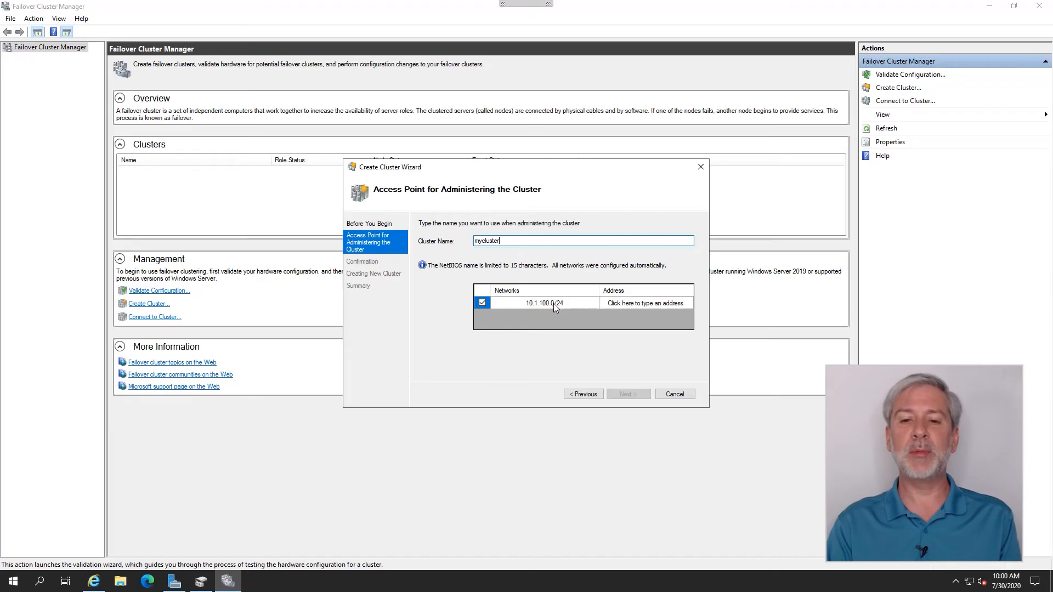
- Set the cluster's address on the 10.1.100.0/24 network to 10.1.100.150 and proceed to the confirmation
click(684, 301)
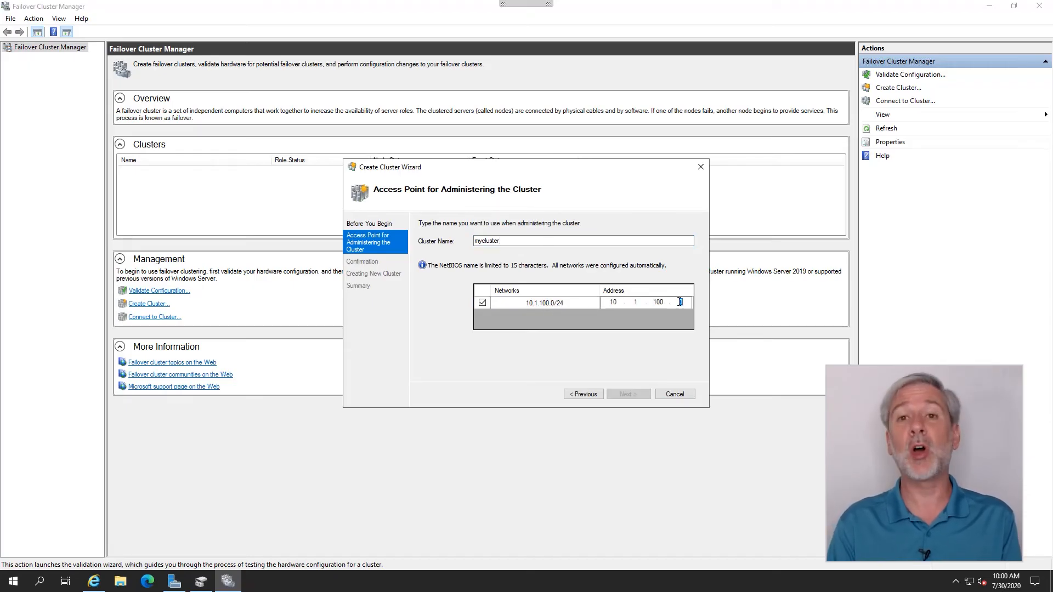
text(255)
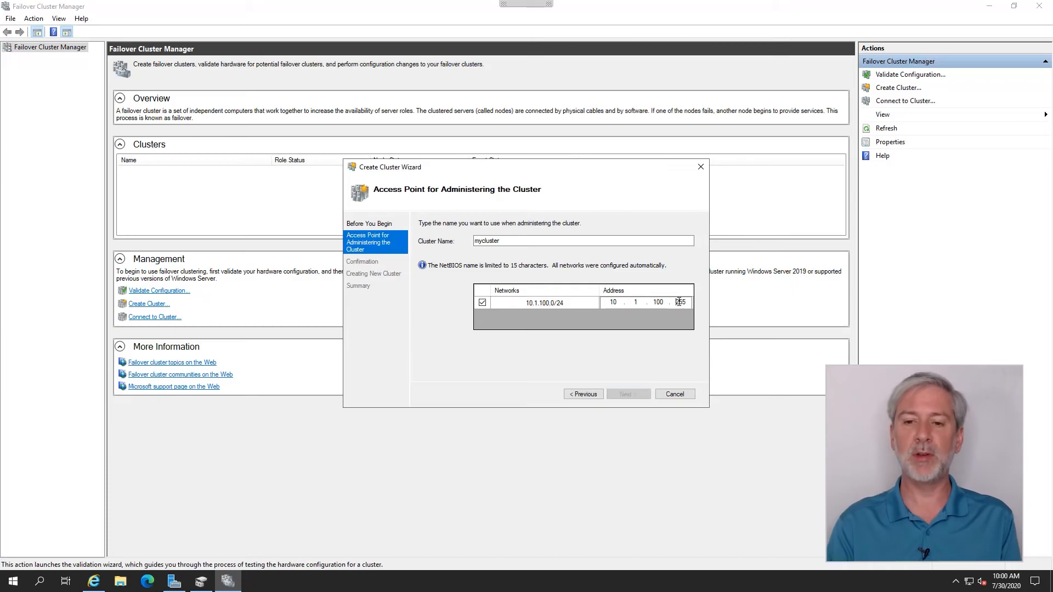
key(BackSpace)
key(BackSpace)
key(BackSpace)
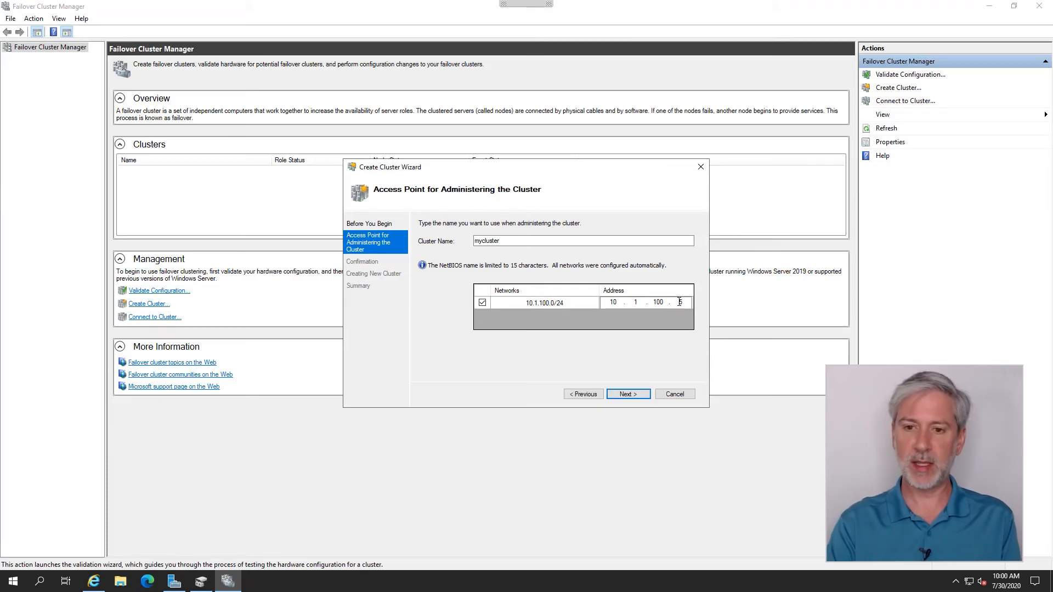
text(50)
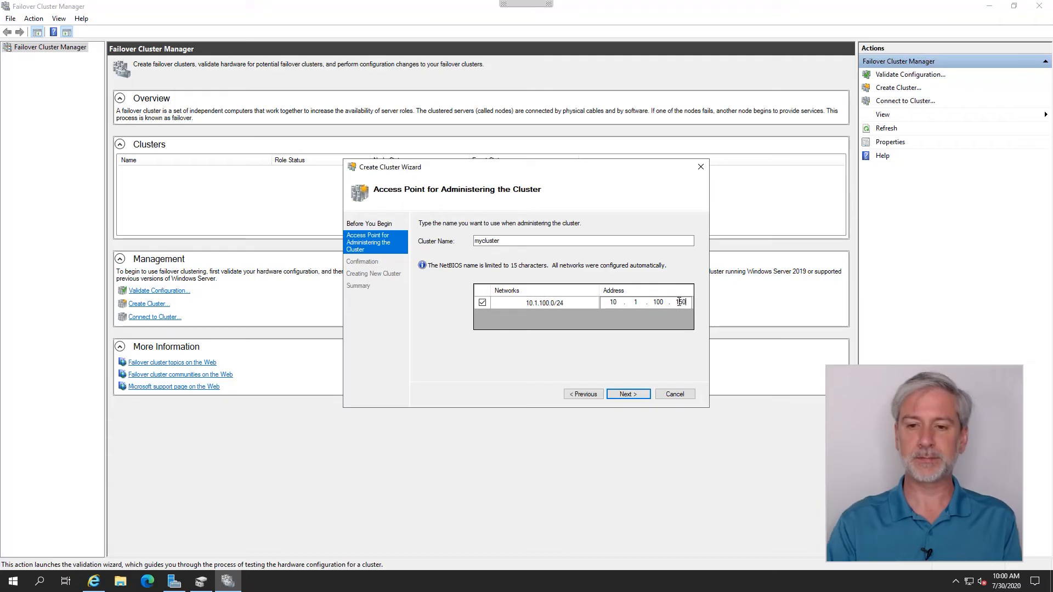
click(633, 396)
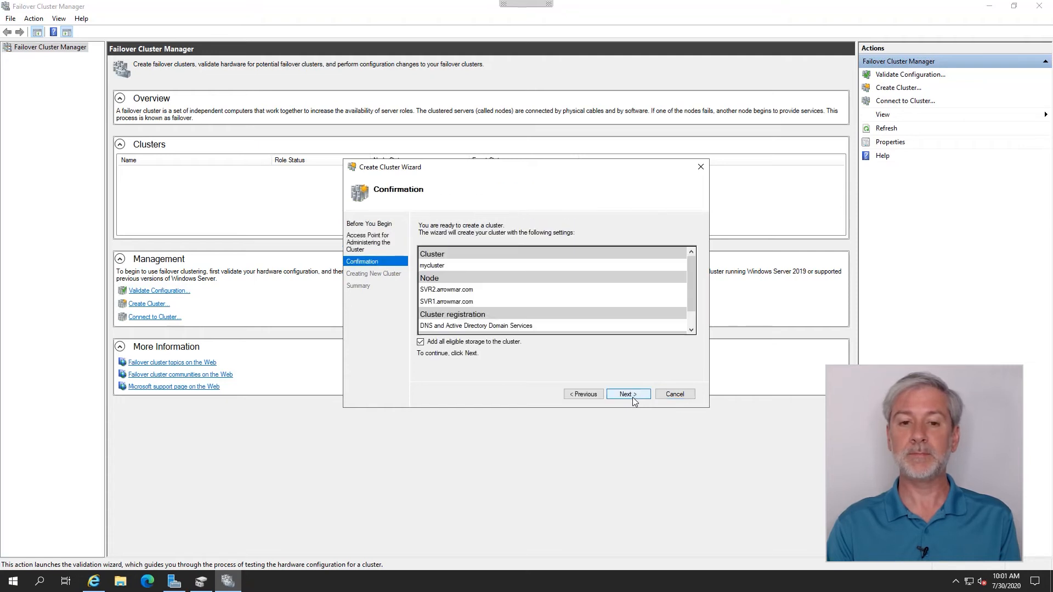
- Create the cluster without adding all eligible storage, and finish the wizard
click(421, 343)
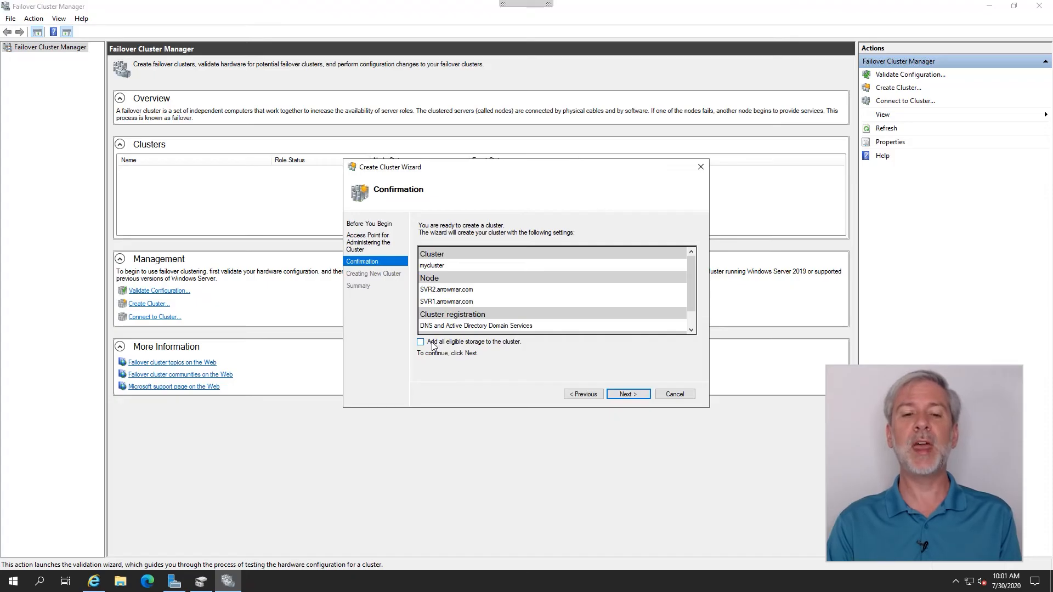
click(632, 395)
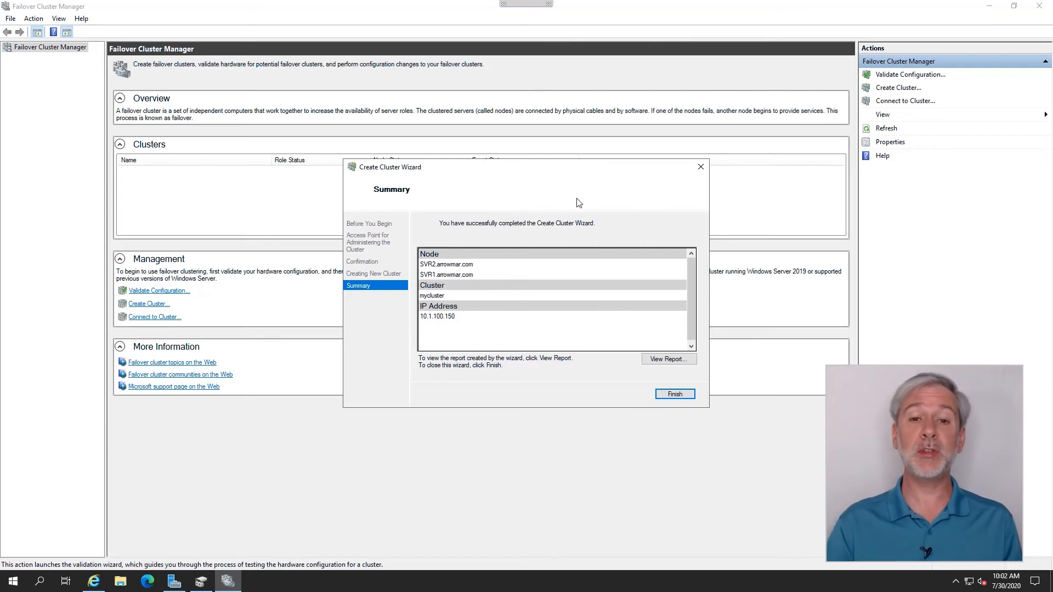
click(675, 394)
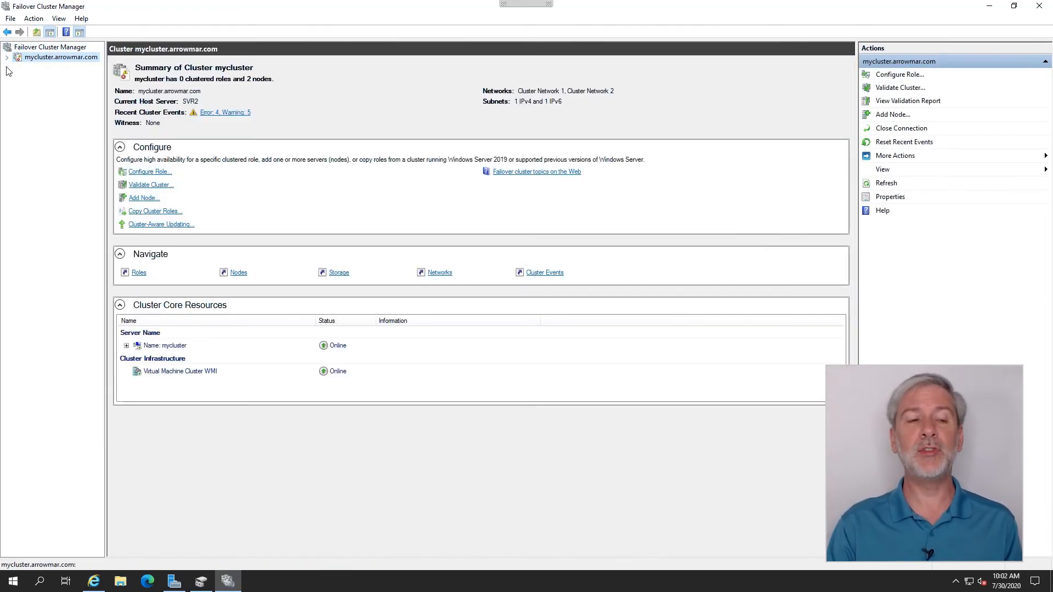
- Look at the nodes of mycluster, including the option to add a node and the option to evict SVR1
click(6, 57)
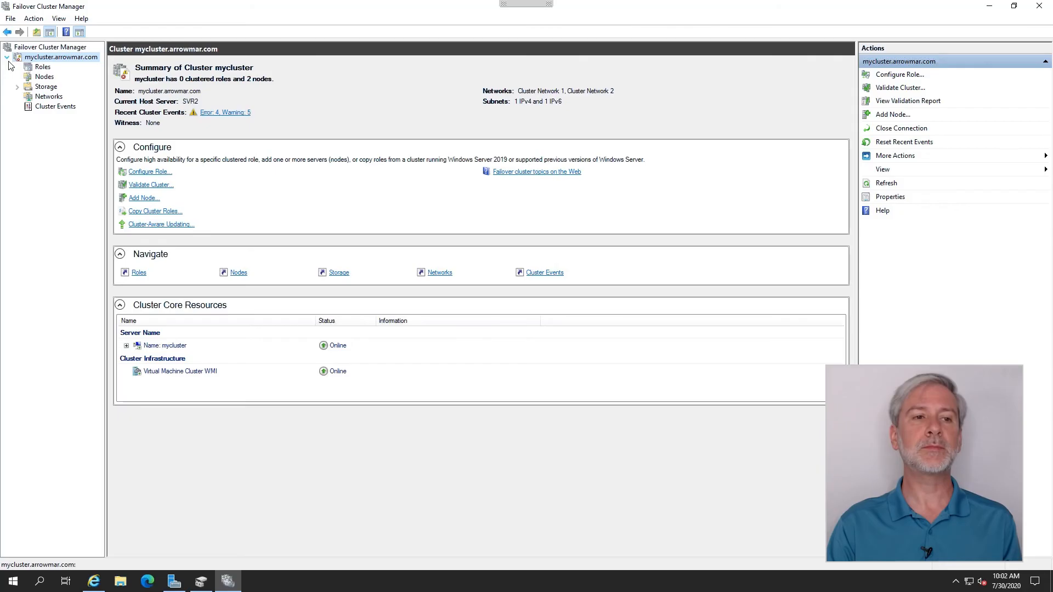
click(43, 78)
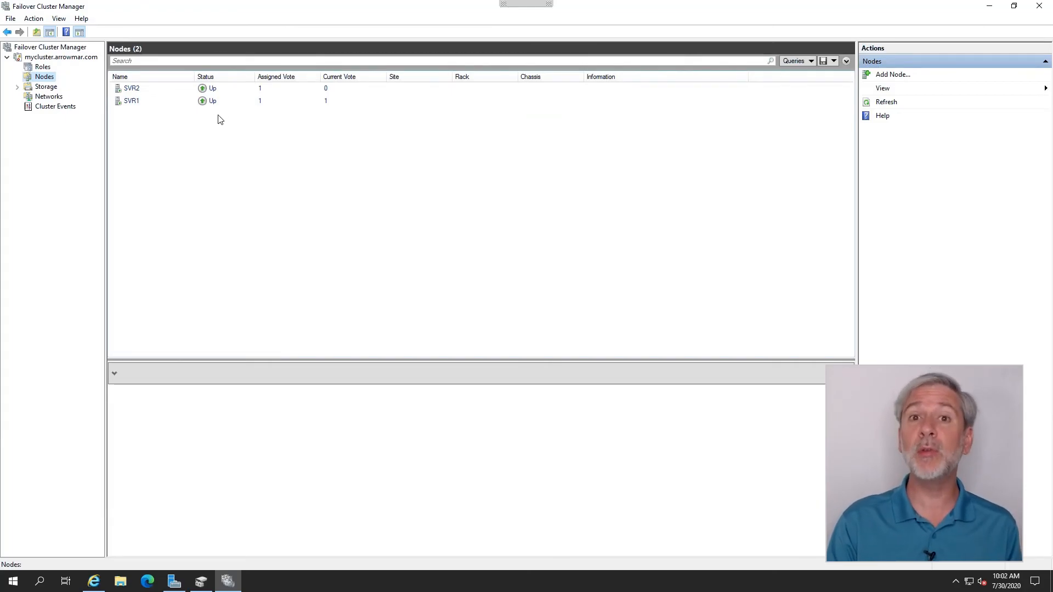
right_click(41, 80)
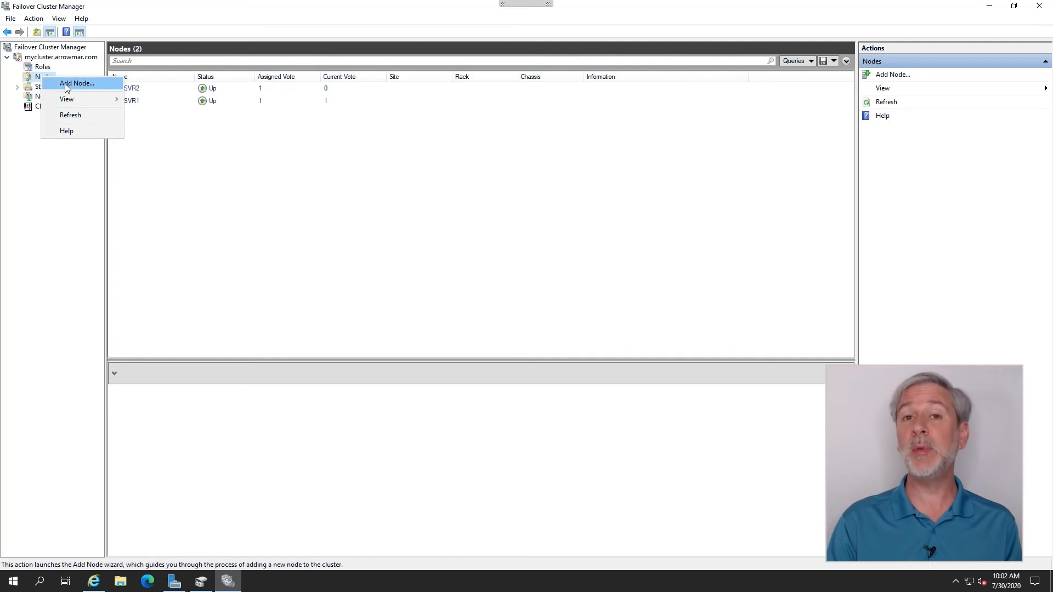
click(132, 104)
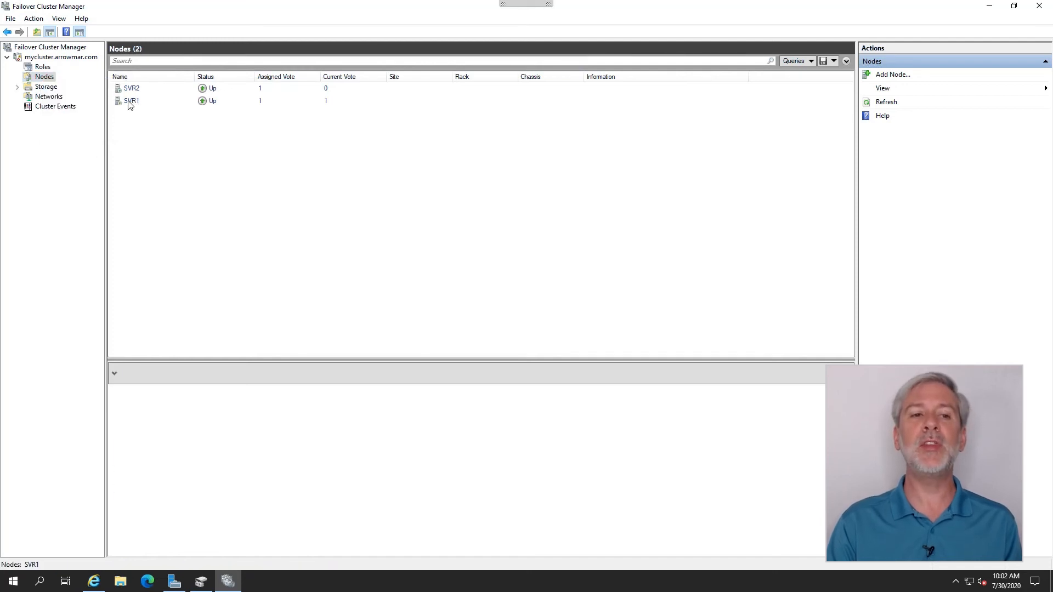
right_click(131, 104)
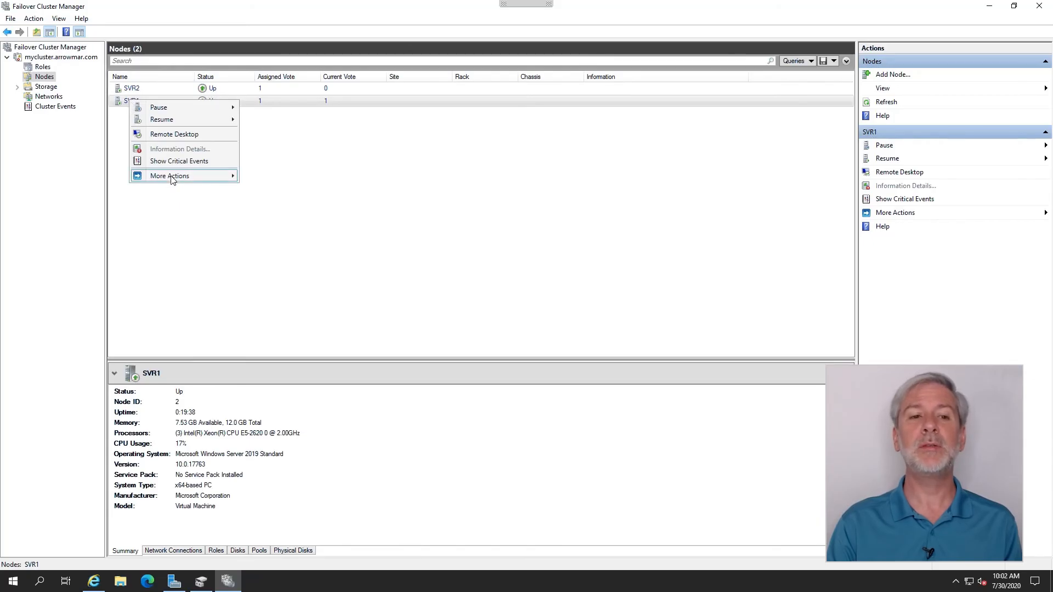
mouse_move(173, 176)
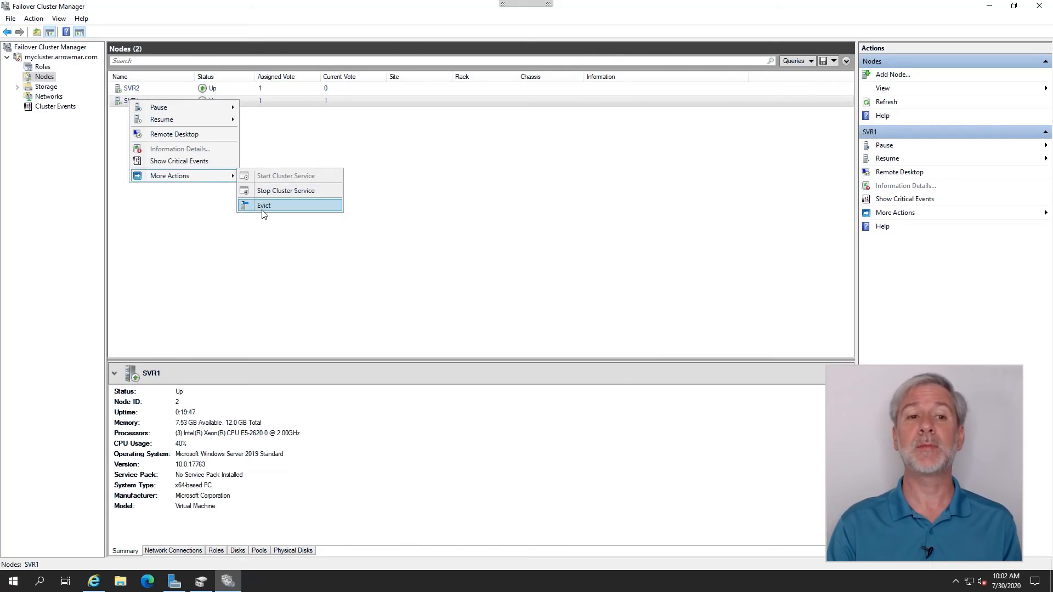
- Look through the additional actions for mycluster, including the option to destroy it, without running any
click(49, 60)
right_click(51, 59)
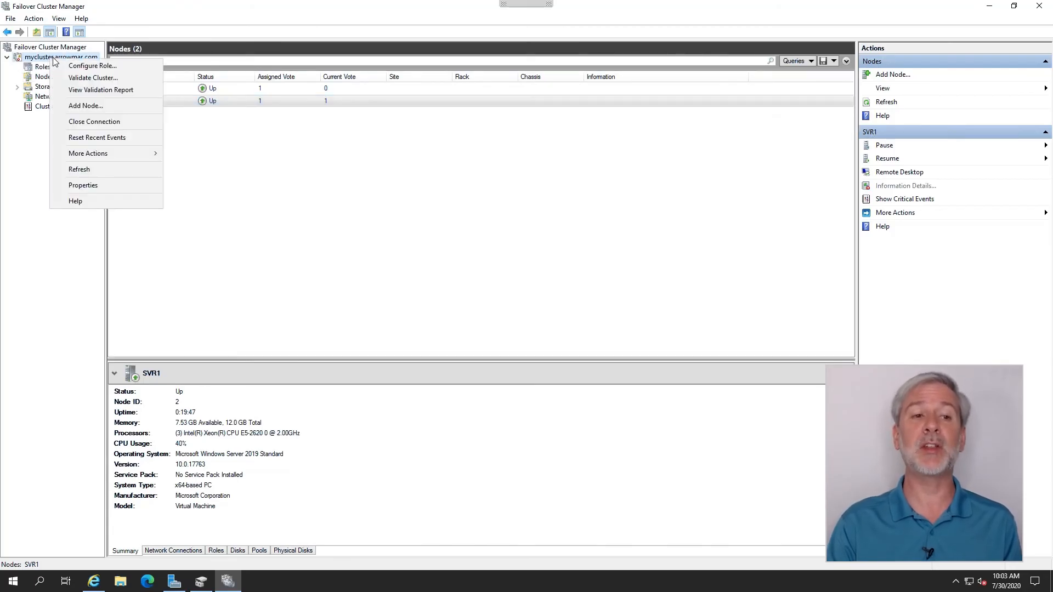
mouse_move(103, 154)
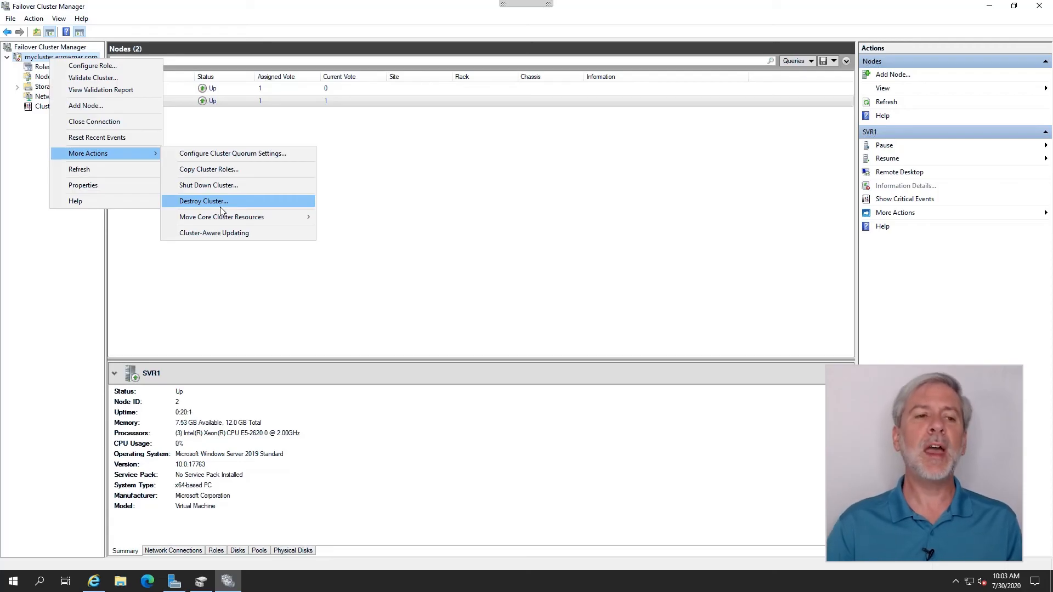
click(82, 272)
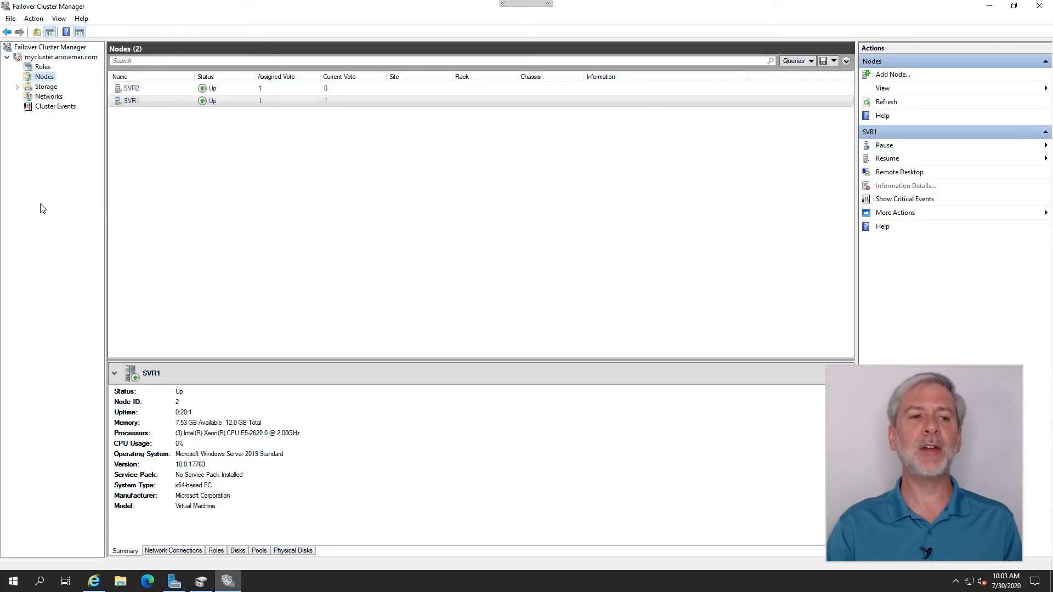
- Add the available disks Cluster Disk 1, Cluster Disk 2 and Cluster Disk 3 to the cluster's storage
click(17, 87)
click(50, 97)
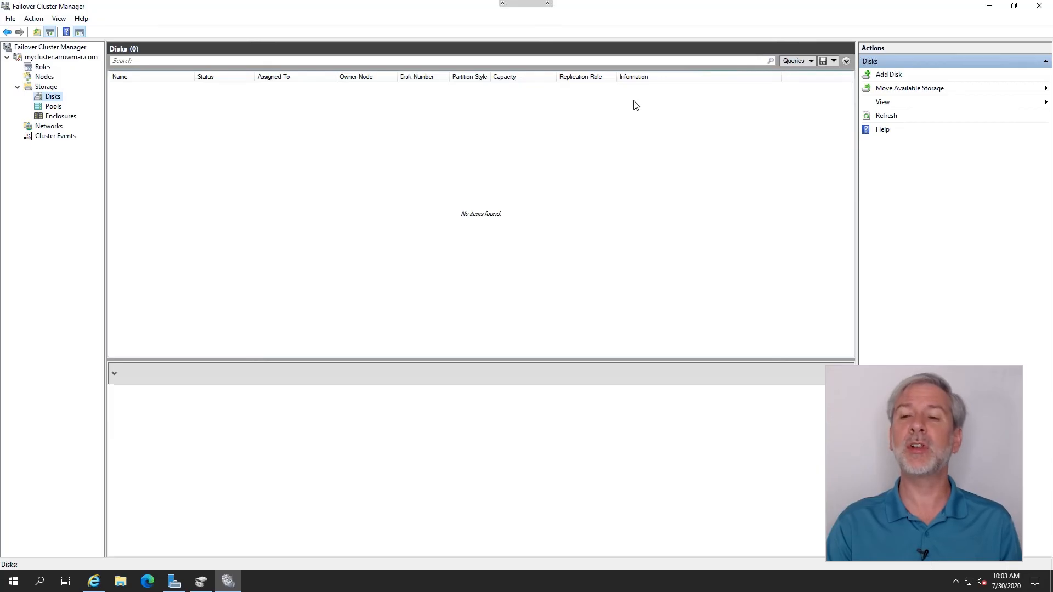
click(893, 74)
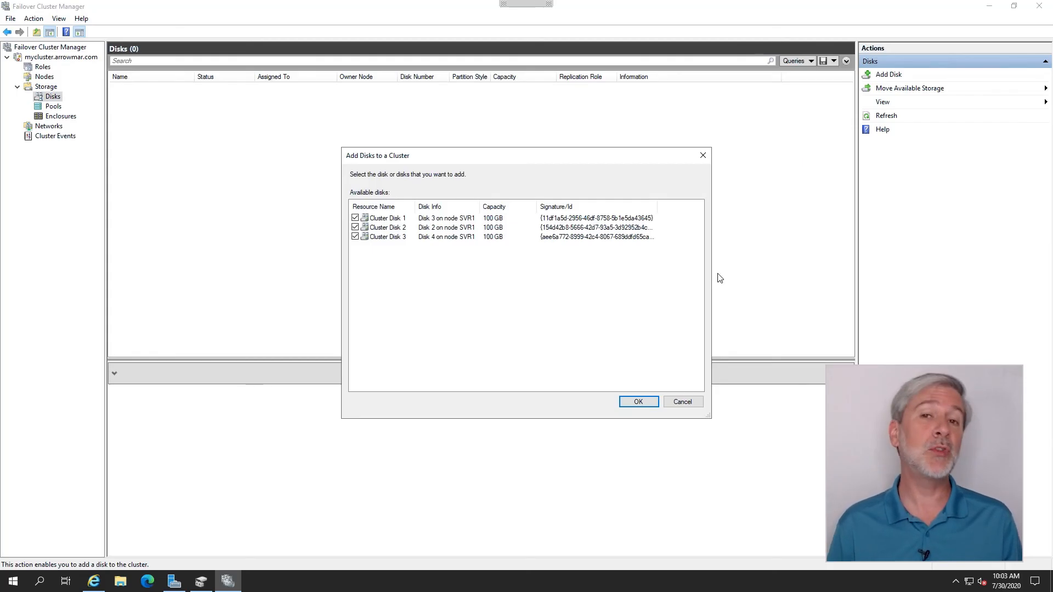
click(639, 404)
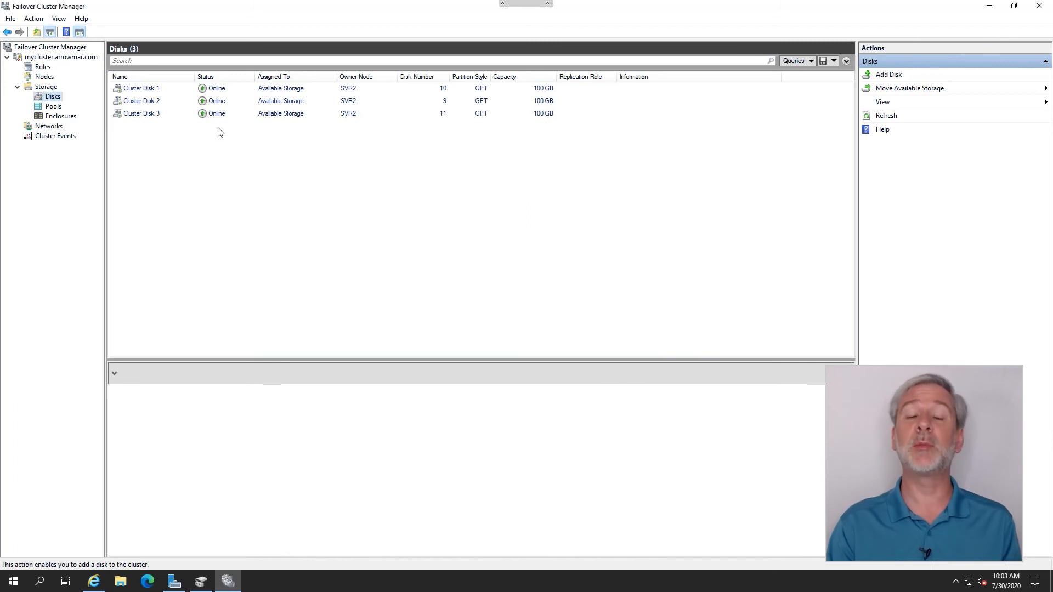
- Look at the cluster's storage pools and examine the communication settings of Cluster Network 2, closing them without saving
click(54, 106)
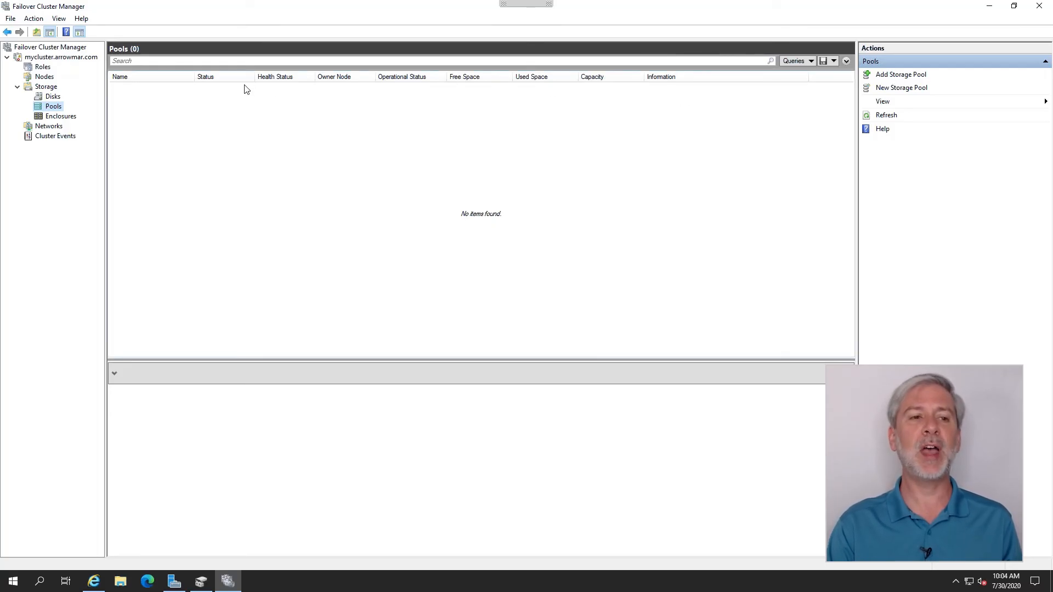
click(53, 97)
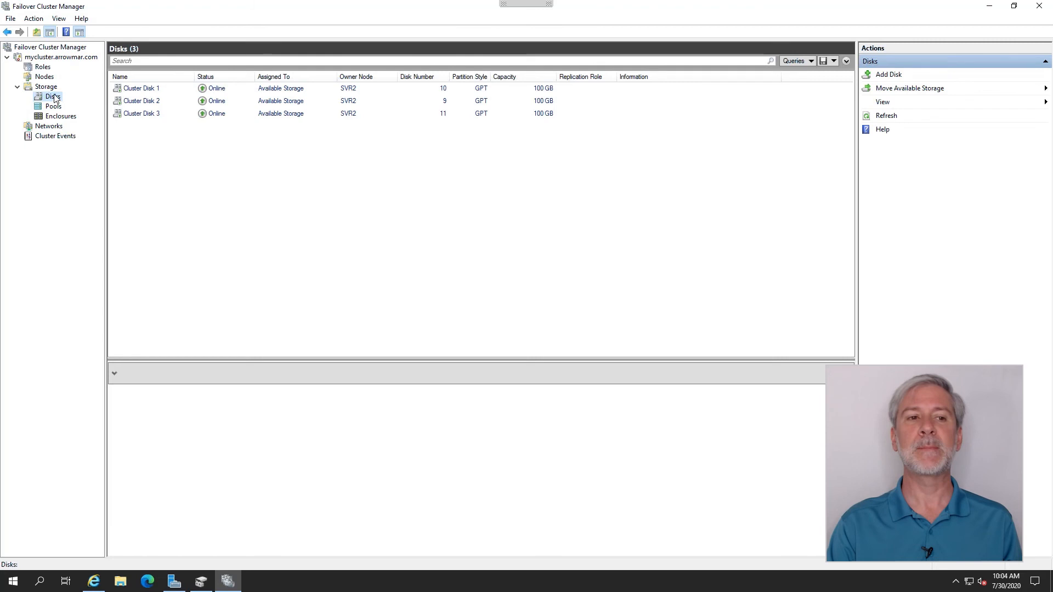
click(54, 128)
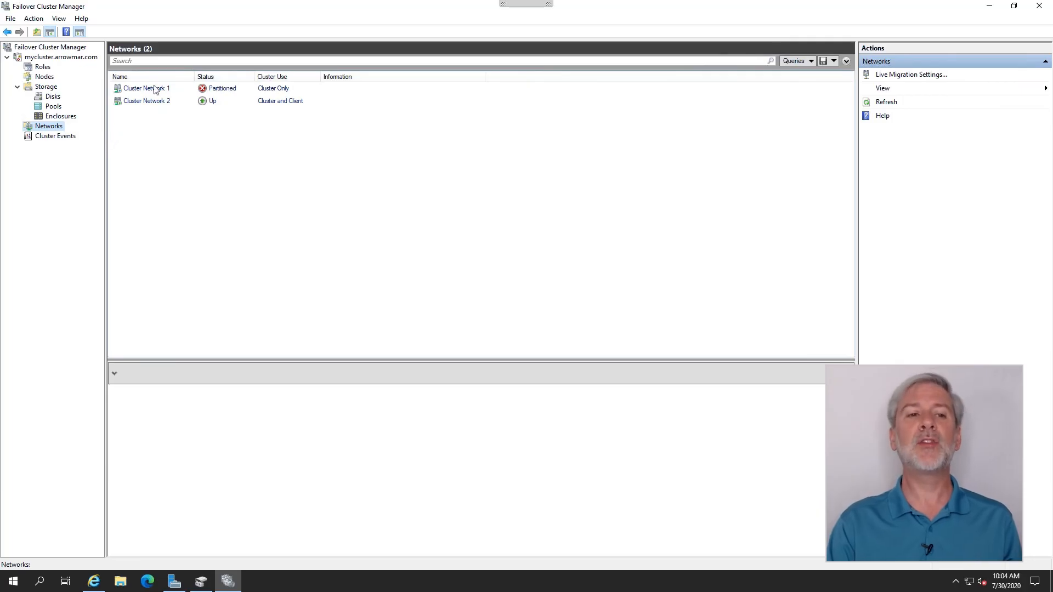
click(147, 105)
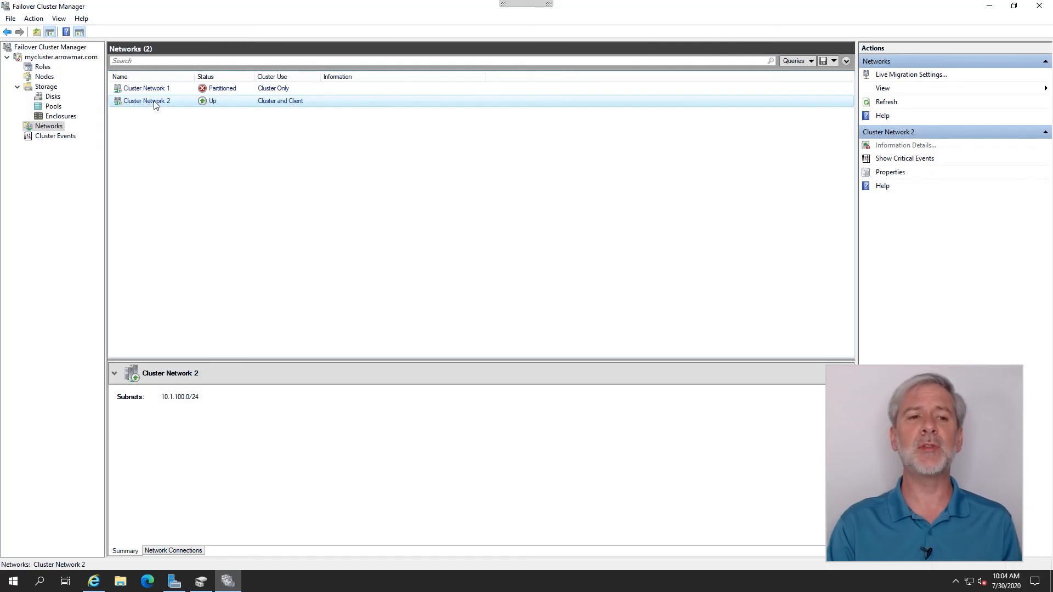
right_click(153, 102)
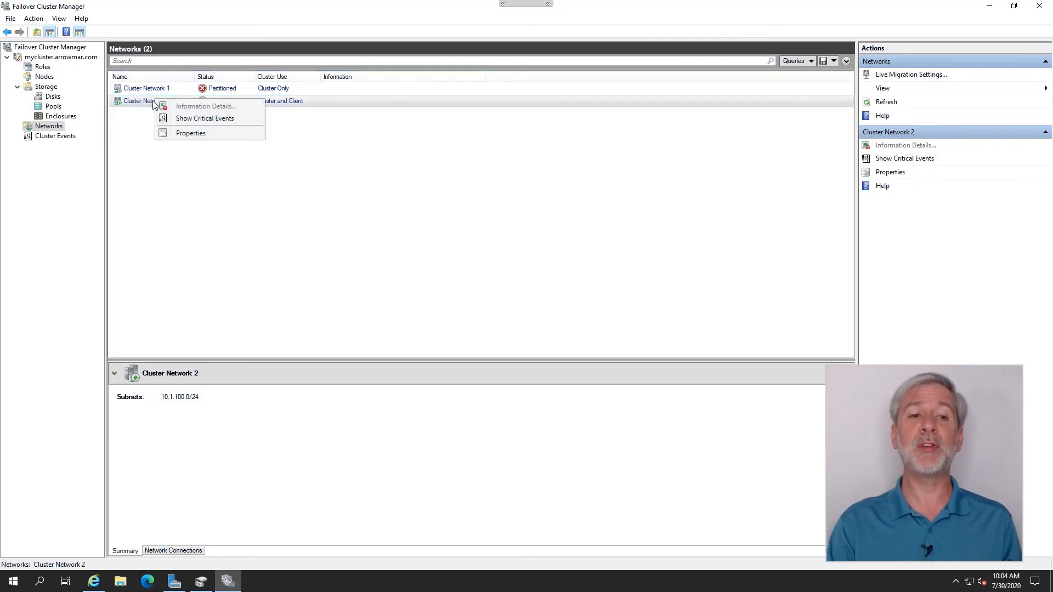
click(198, 134)
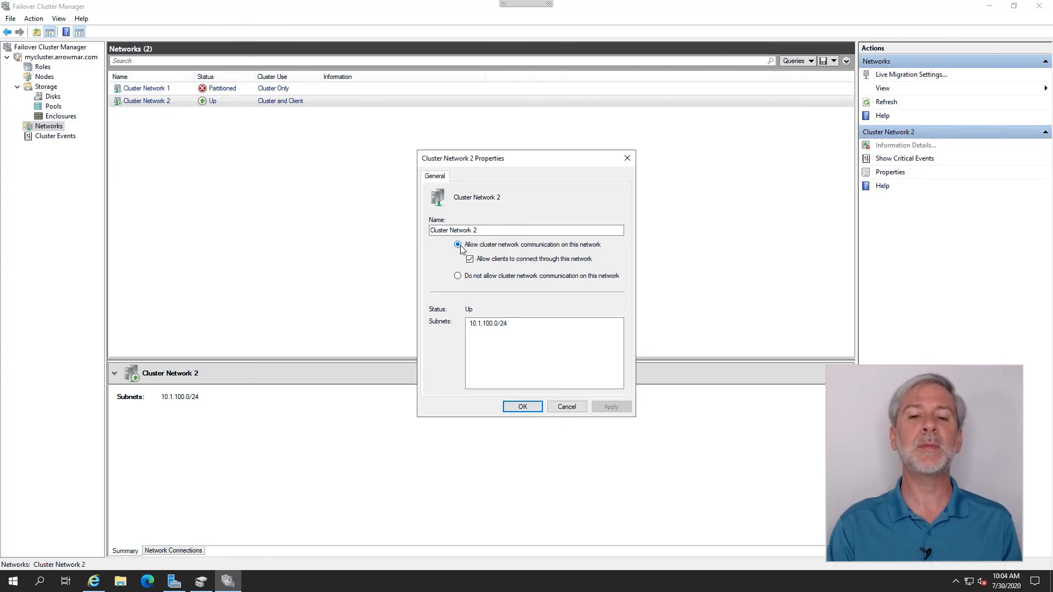
click(470, 260)
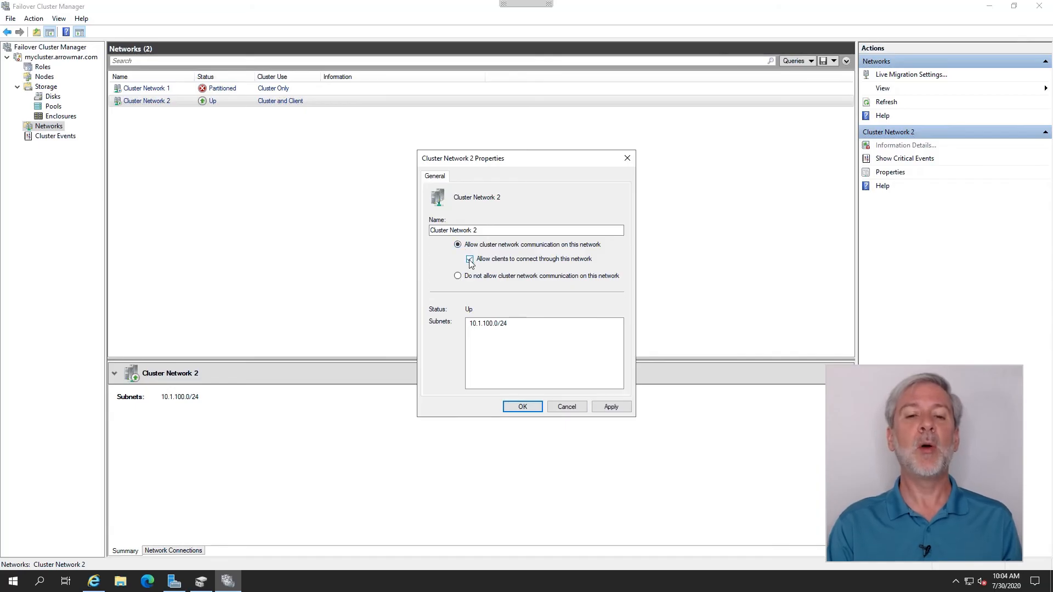
click(470, 260)
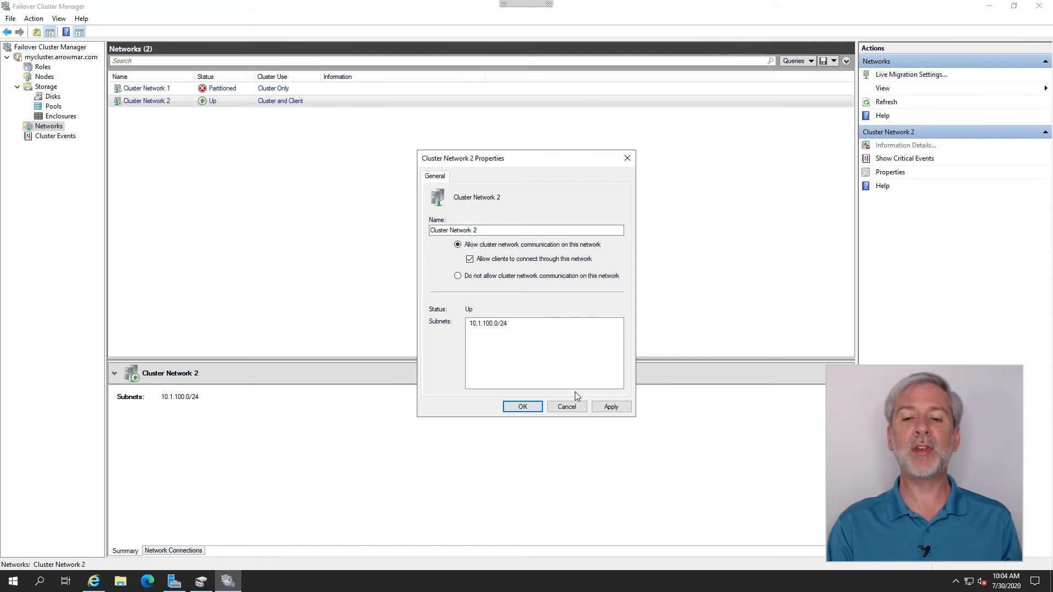
click(566, 407)
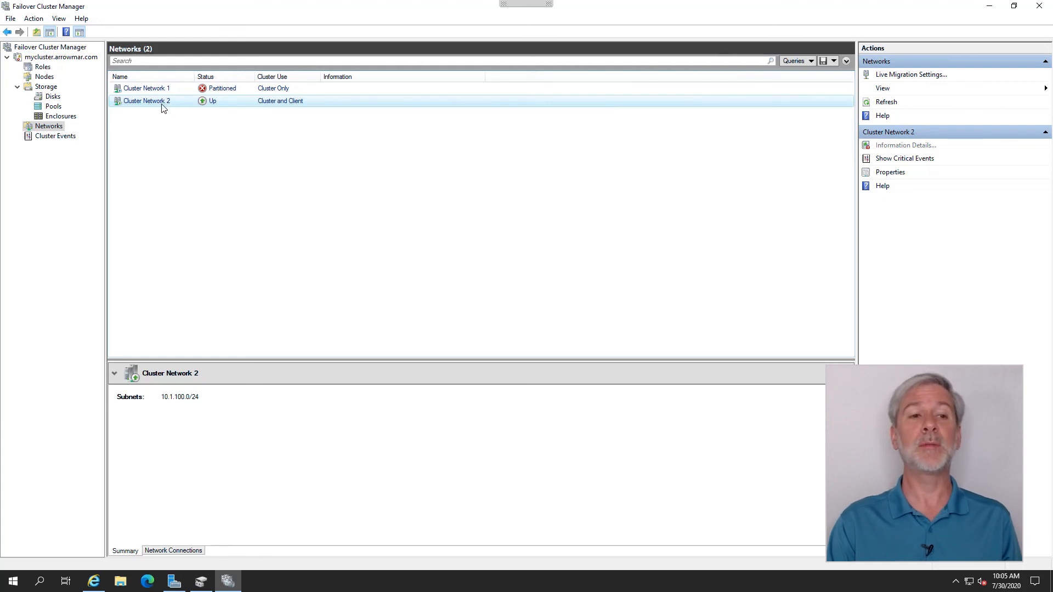
- Return to the cluster's disks and select Cluster Disk 1
click(50, 97)
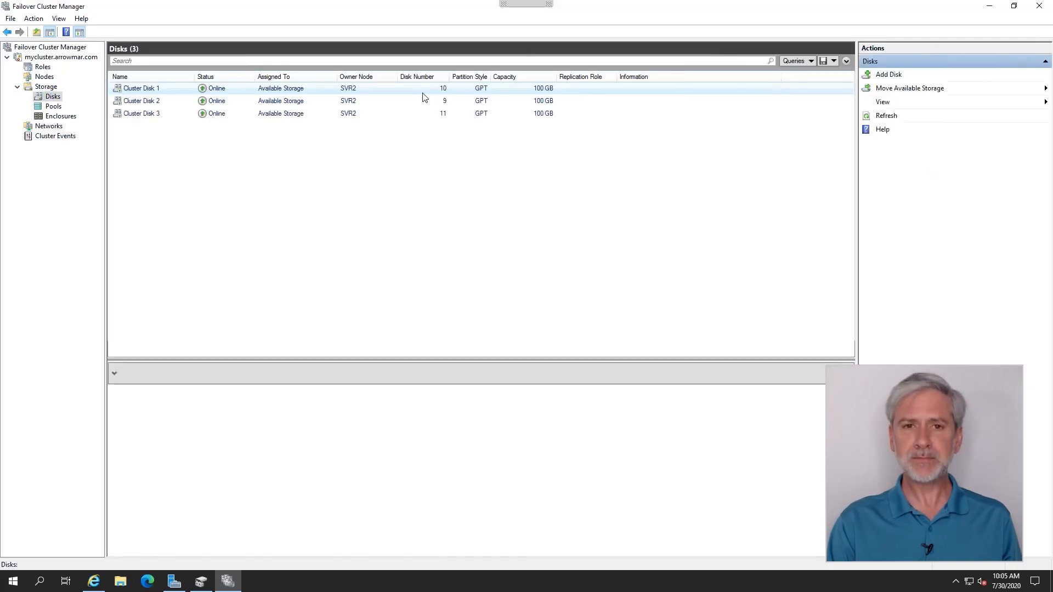
click(139, 89)
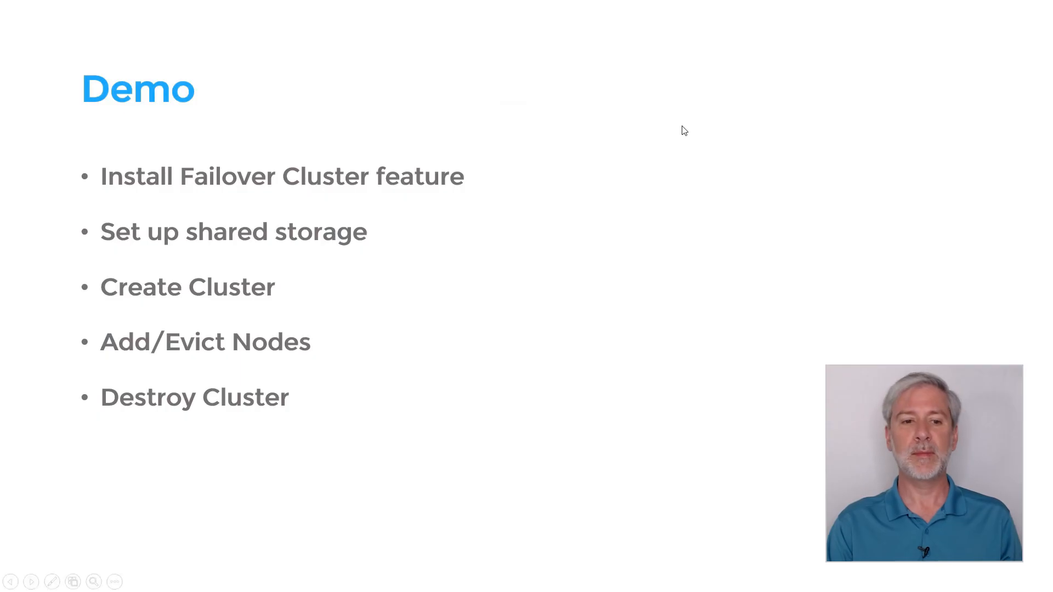
key(Right)
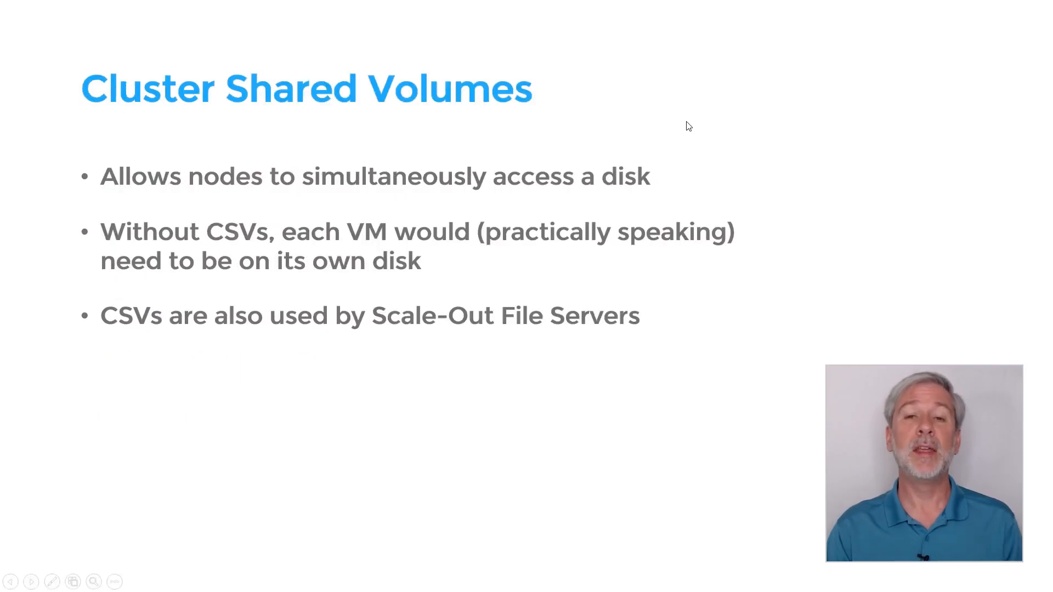